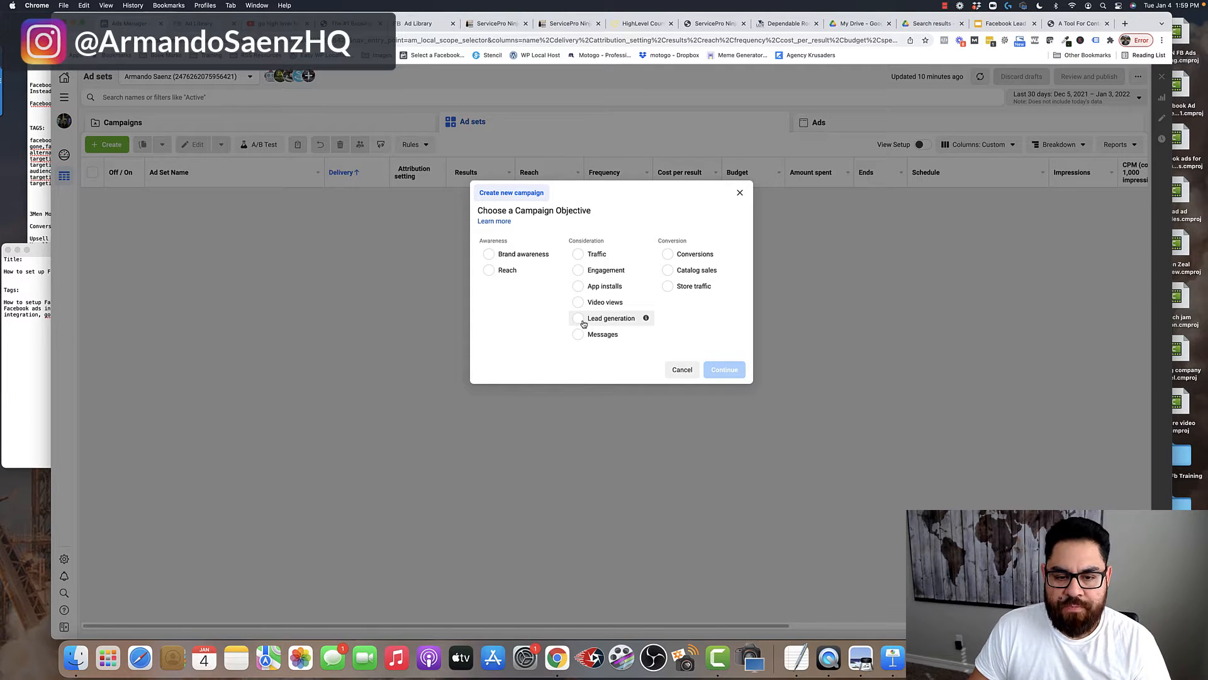
Create a new campaign with the Lead generation objective and name it "New GHL Demo".
{"action": "left_click", "coordinate": [579, 320]}
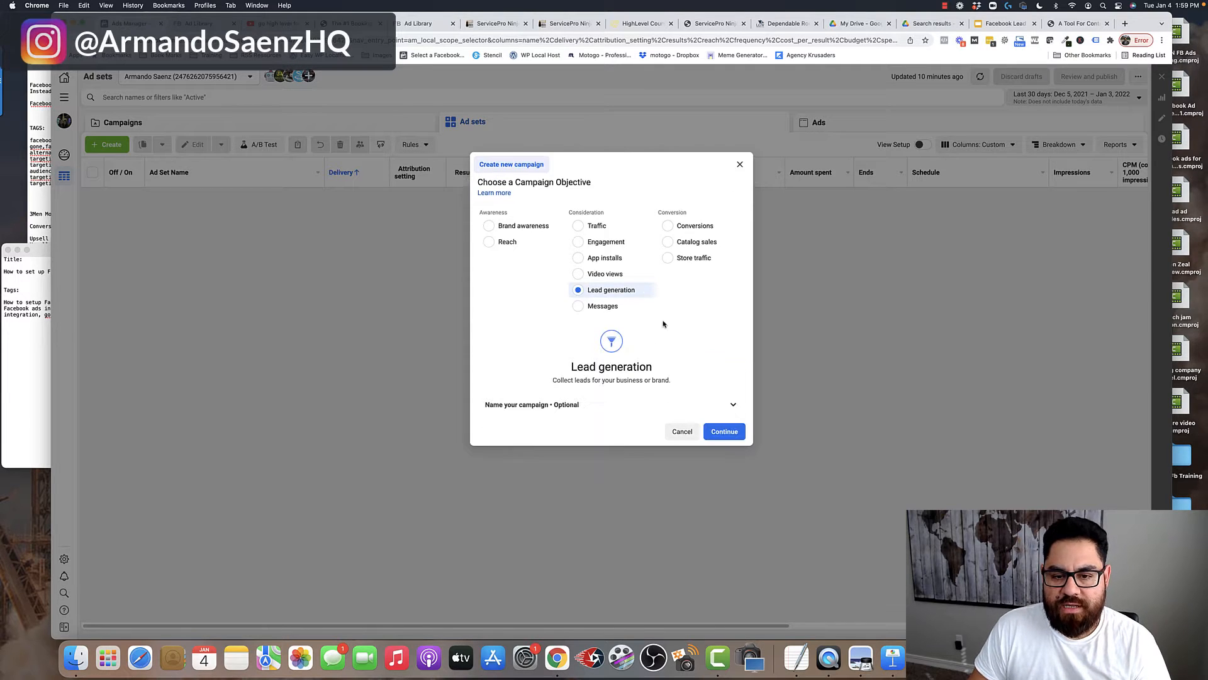
{"action": "left_click", "coordinate": [725, 433]}
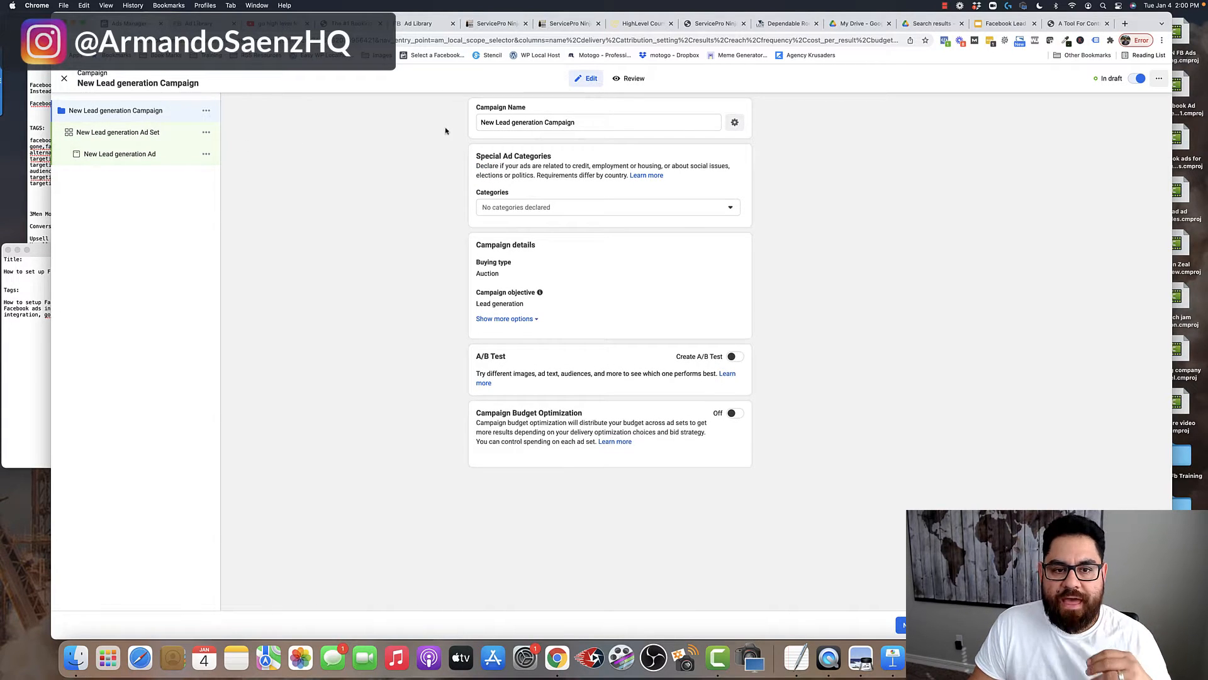
{"action": "triple_click", "coordinate": [565, 122]}
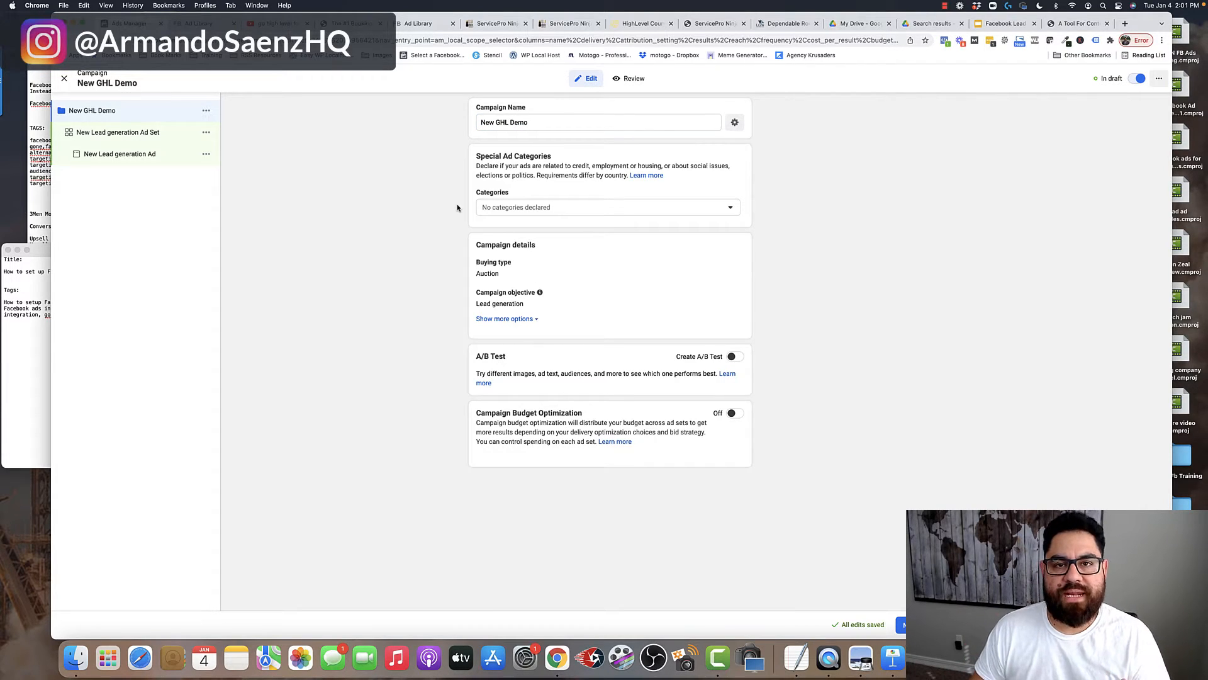
Rename the campaign's ad set to "Demo Makes sense".
{"action": "left_click", "coordinate": [123, 139]}
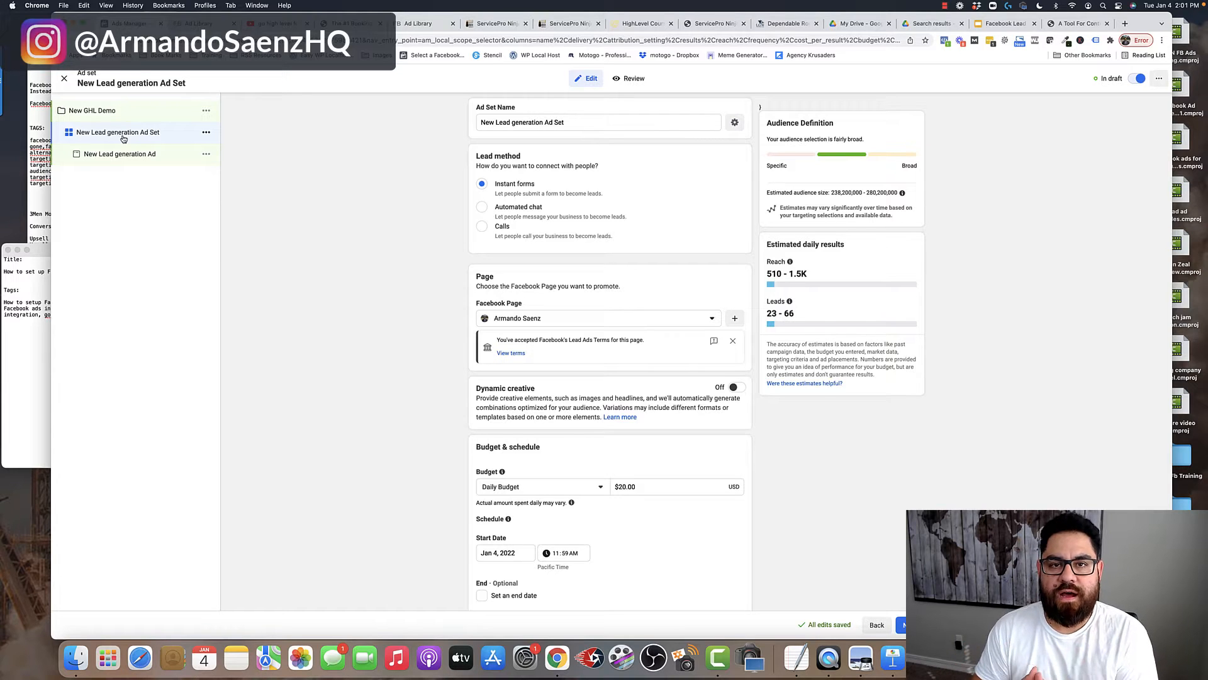
{"action": "triple_click", "coordinate": [570, 122]}
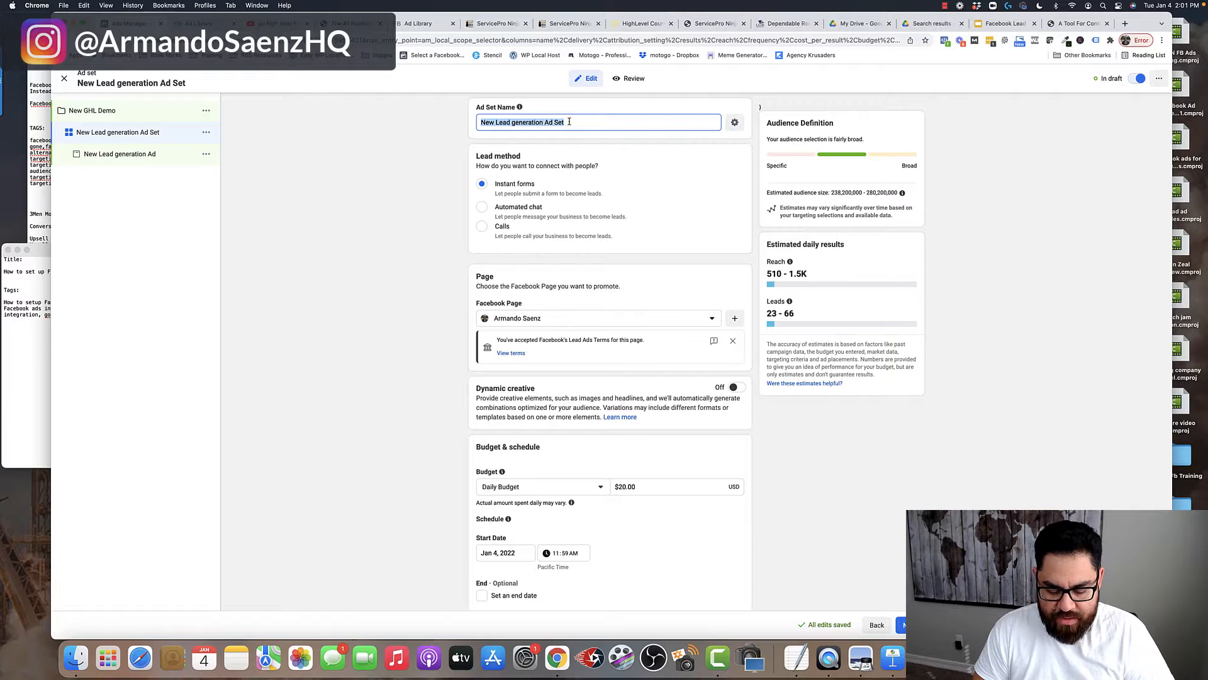
{"action": "type", "text": "Demo Makes"}
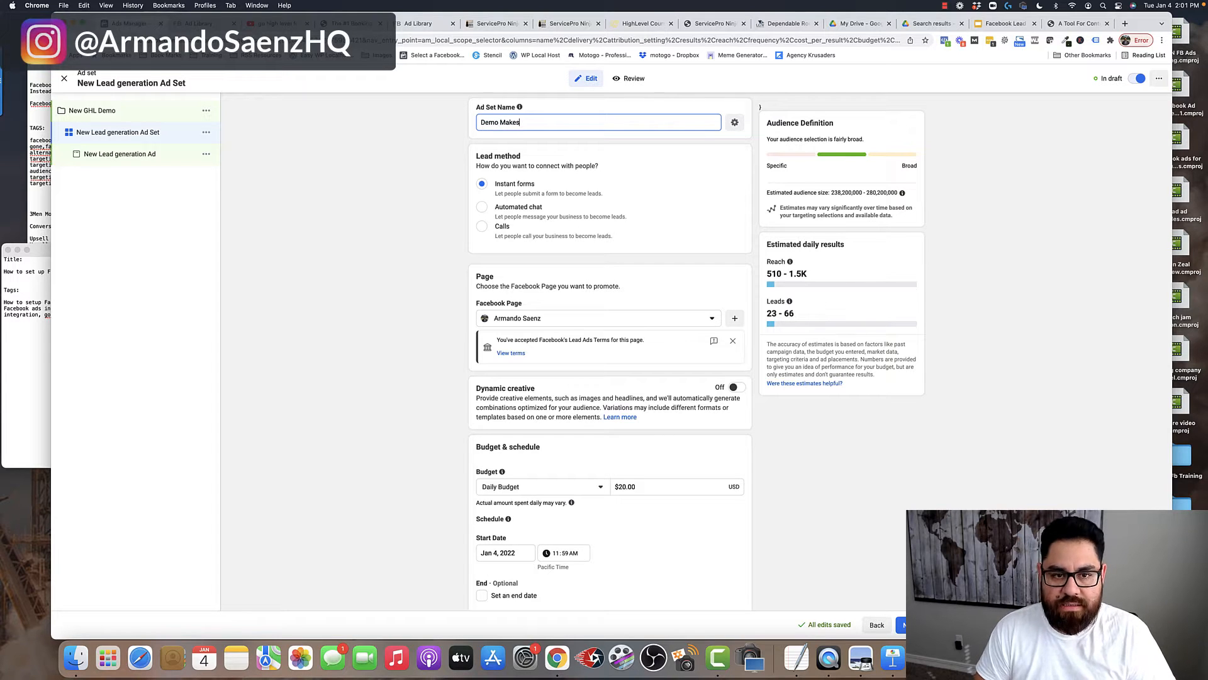
{"action": "type", "text": " sense"}
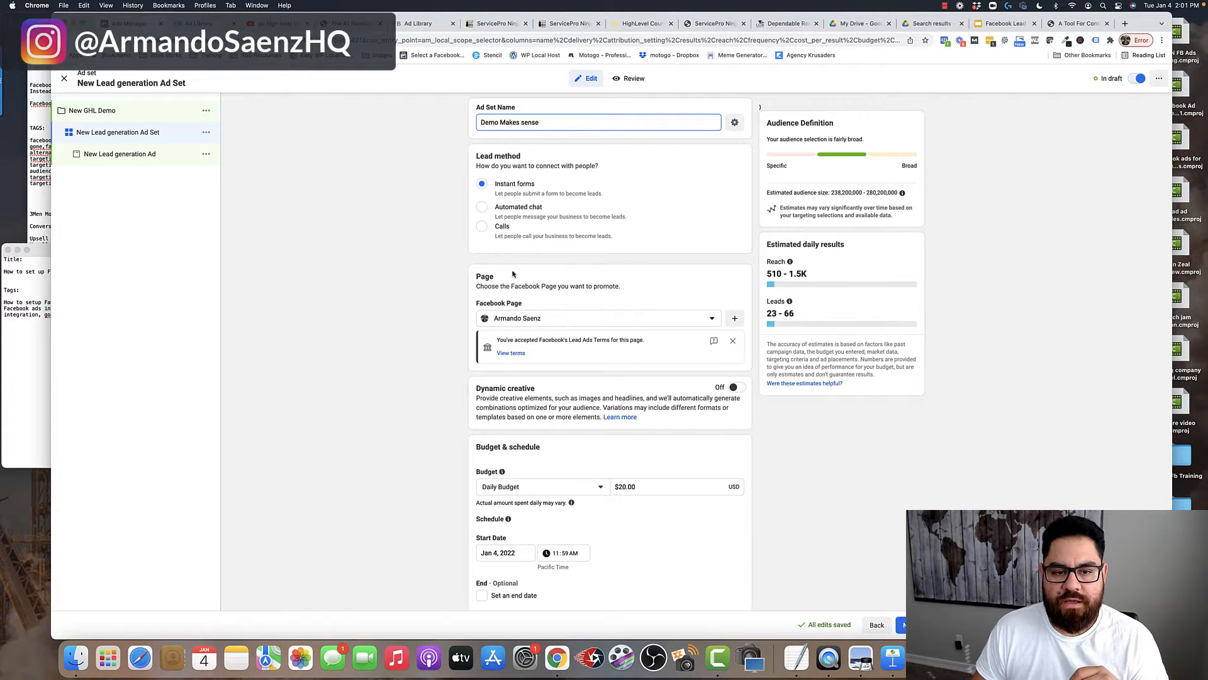
Review the ad set's lead method, page, budget and schedule, audience, placements, and optimization settings.
{"action": "scroll", "coordinate": [509, 201], "scroll_direction": "down", "scroll_amount": 1}
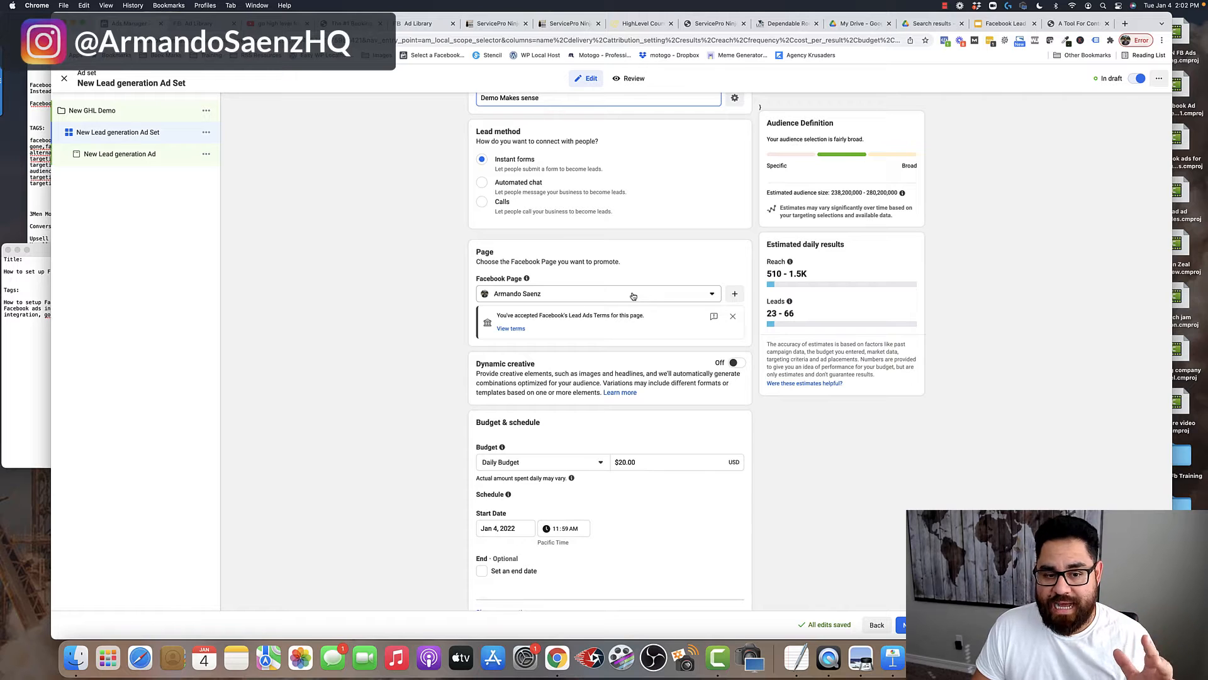
{"action": "scroll", "coordinate": [633, 296], "scroll_direction": "down", "scroll_amount": 1}
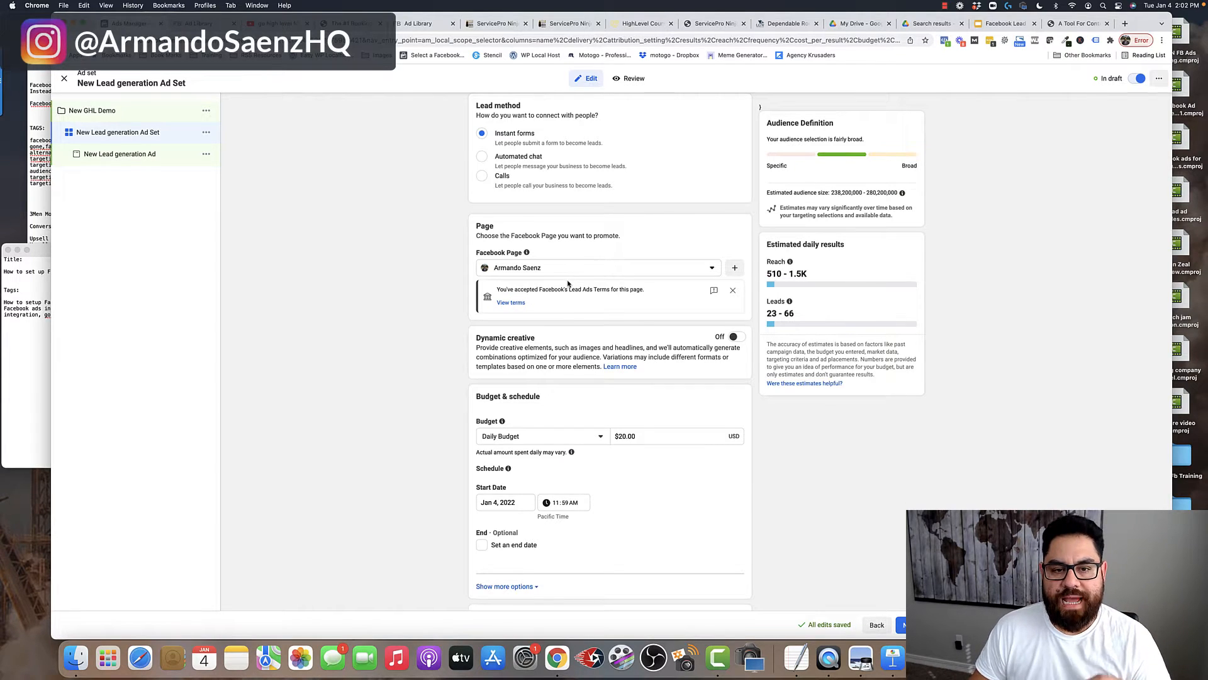
{"action": "scroll", "coordinate": [569, 282], "scroll_direction": "down", "scroll_amount": 3}
{"action": "scroll", "coordinate": [508, 324], "scroll_direction": "down", "scroll_amount": 2}
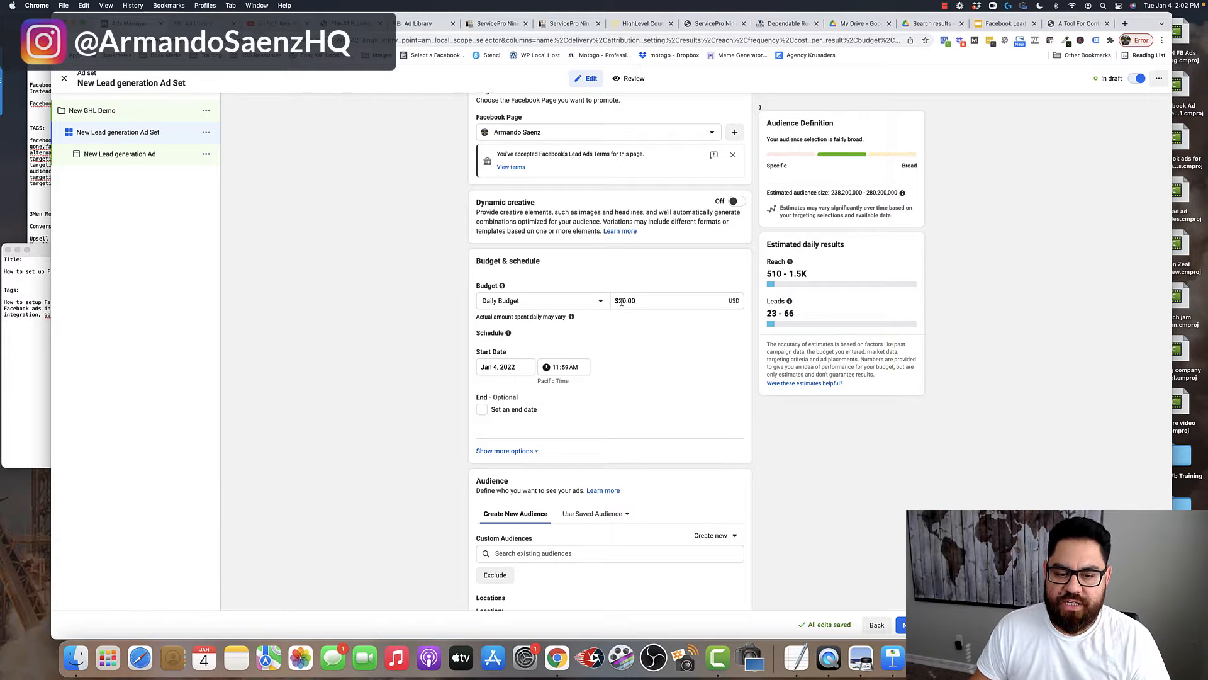
{"action": "scroll", "coordinate": [621, 302], "scroll_direction": "down", "scroll_amount": 10}
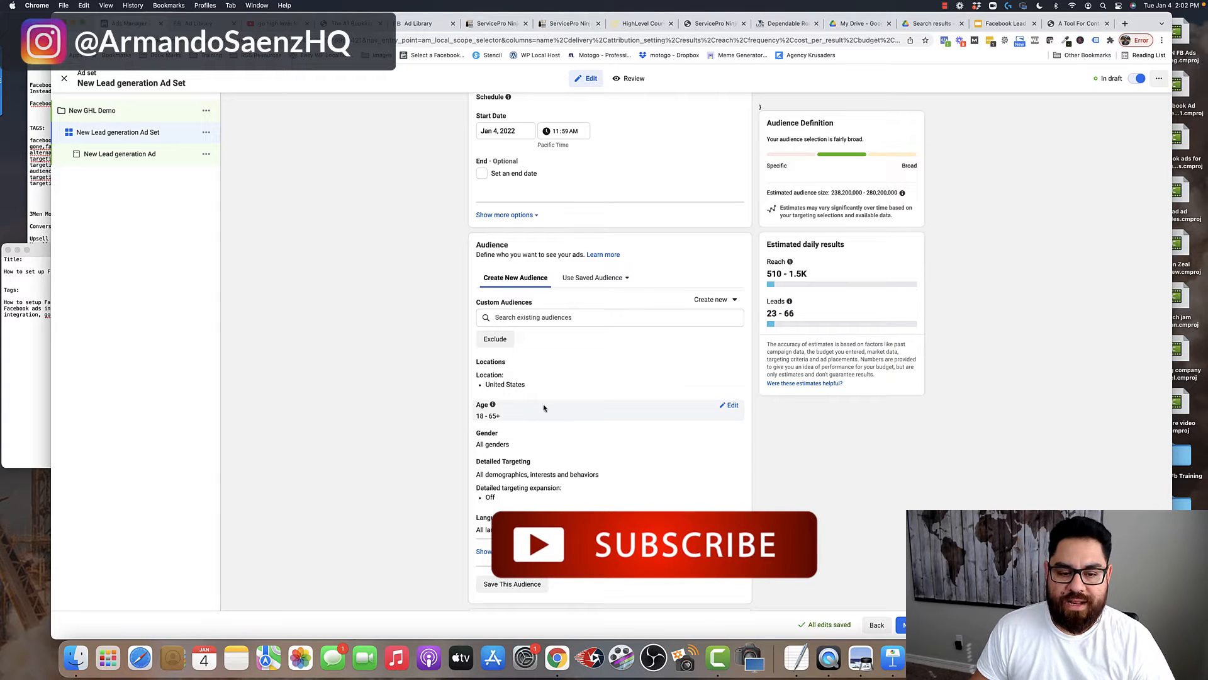
{"action": "scroll", "coordinate": [555, 409], "scroll_direction": "down", "scroll_amount": 5}
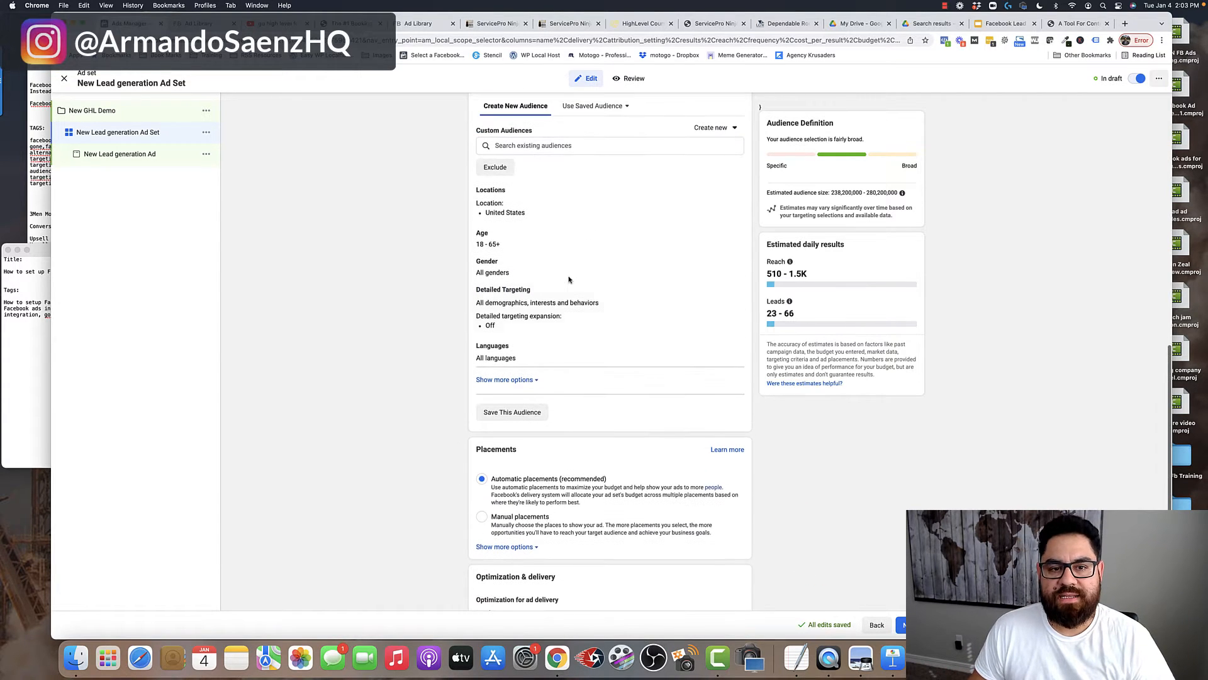
{"action": "scroll", "coordinate": [566, 252], "scroll_direction": "down", "scroll_amount": 3}
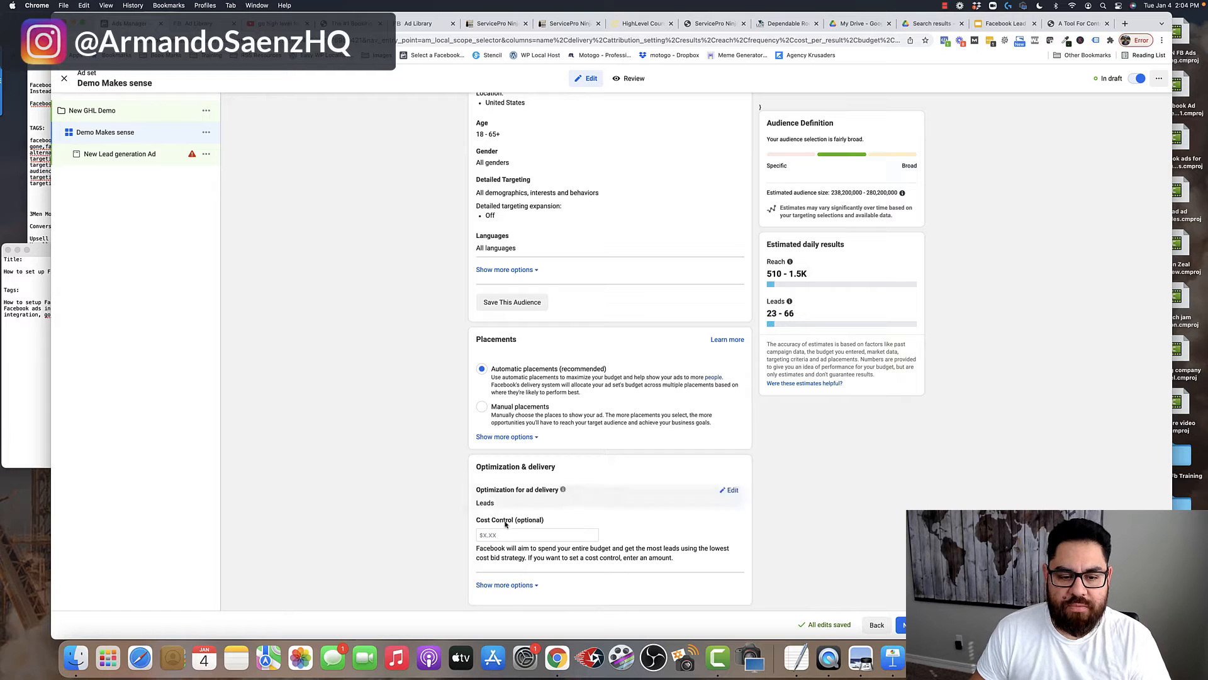
Rename the ad inside the ad set to "demo name".
{"action": "left_click", "coordinate": [121, 158]}
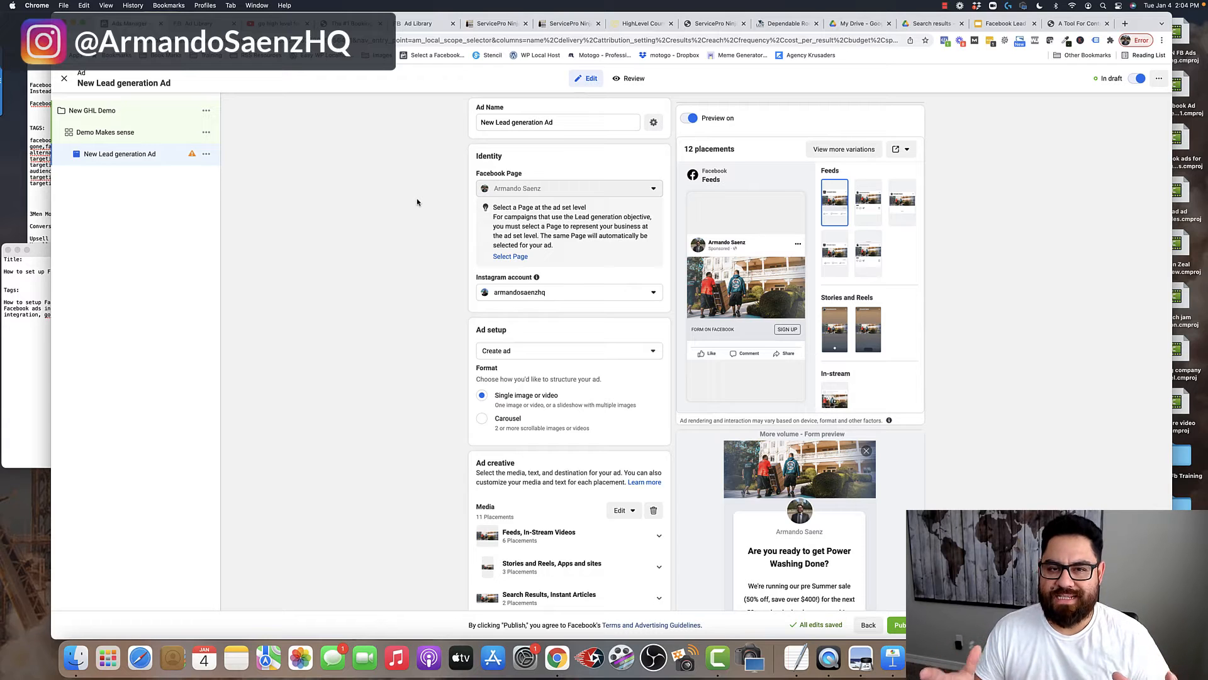
{"action": "left_click", "coordinate": [535, 123]}
{"action": "key", "text": "super+a"}
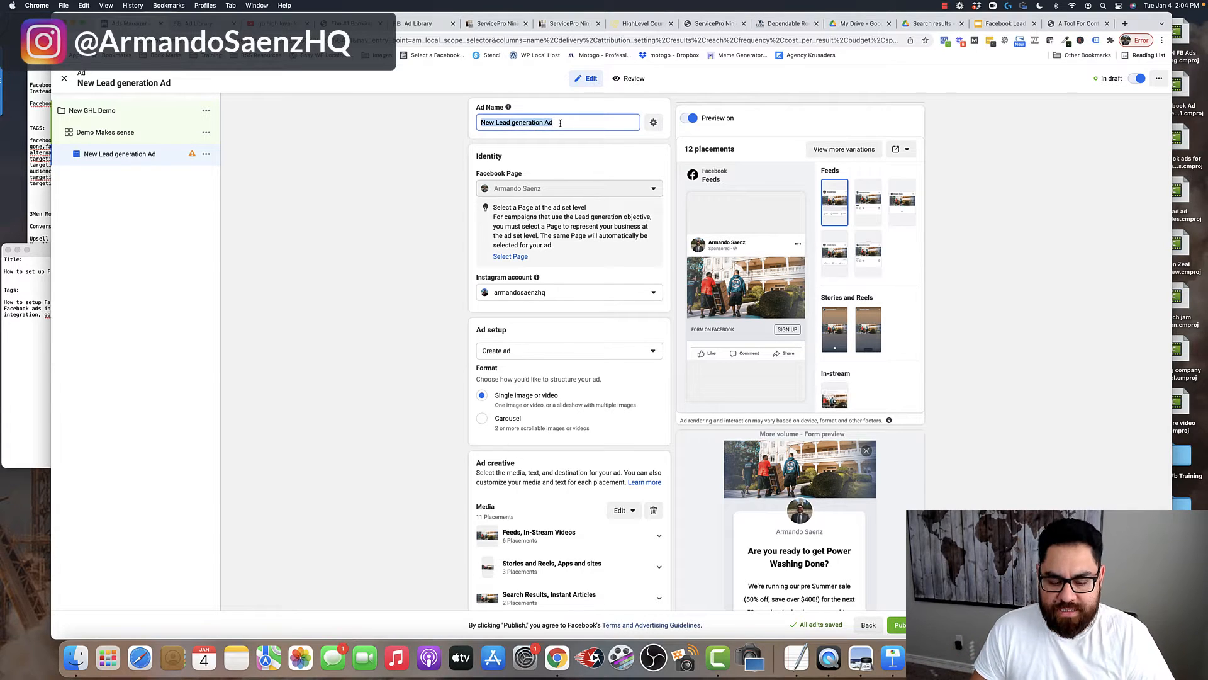
{"action": "type", "text": "demo name"}
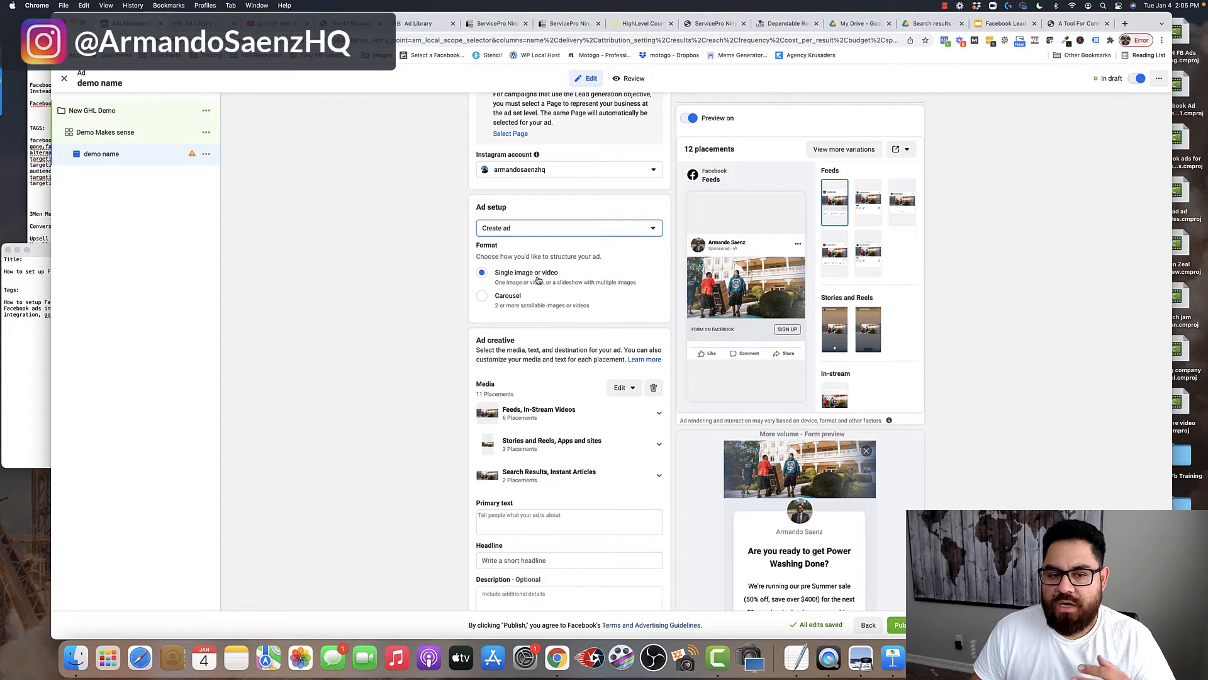
Remove the existing media for all placements from the ad creative.
{"action": "scroll", "coordinate": [538, 280], "scroll_direction": "down", "scroll_amount": 2}
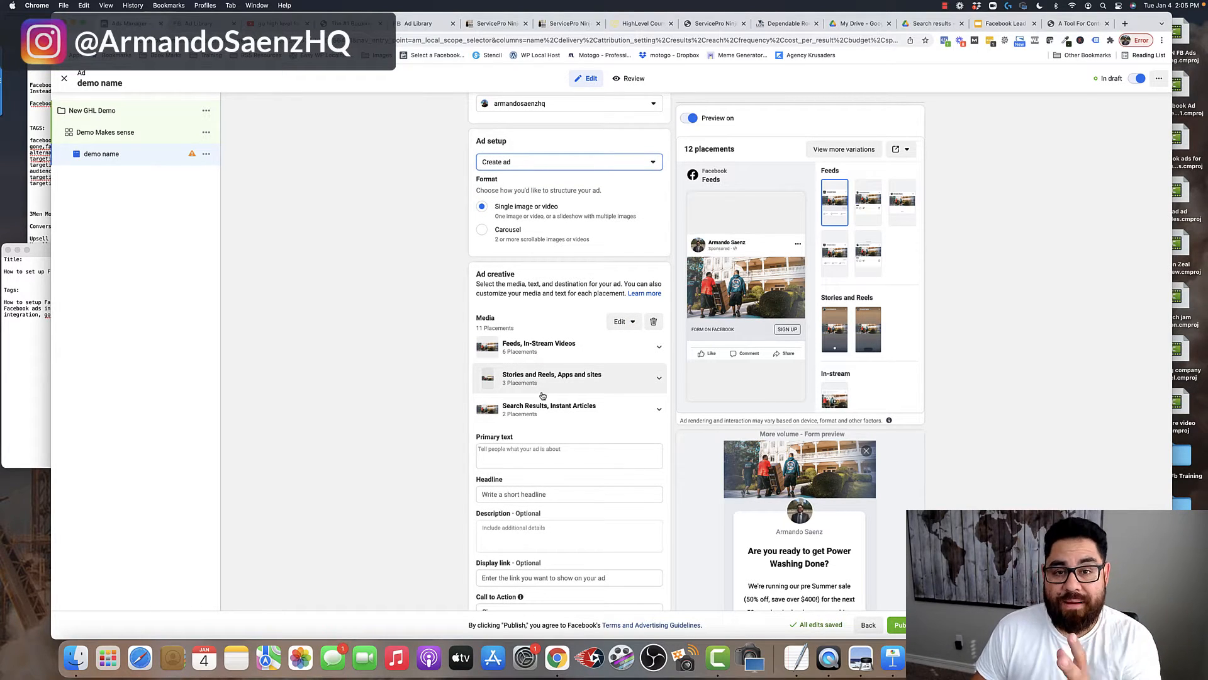
{"action": "left_click", "coordinate": [653, 321]}
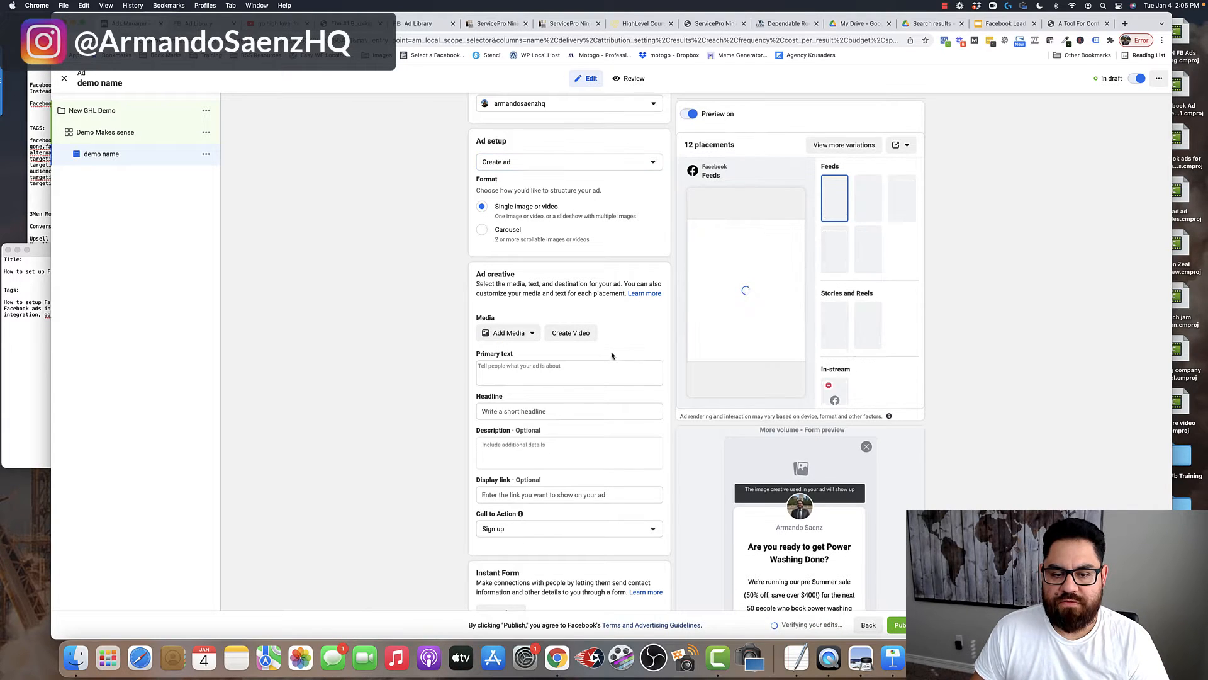
{"action": "left_click", "coordinate": [612, 370]}
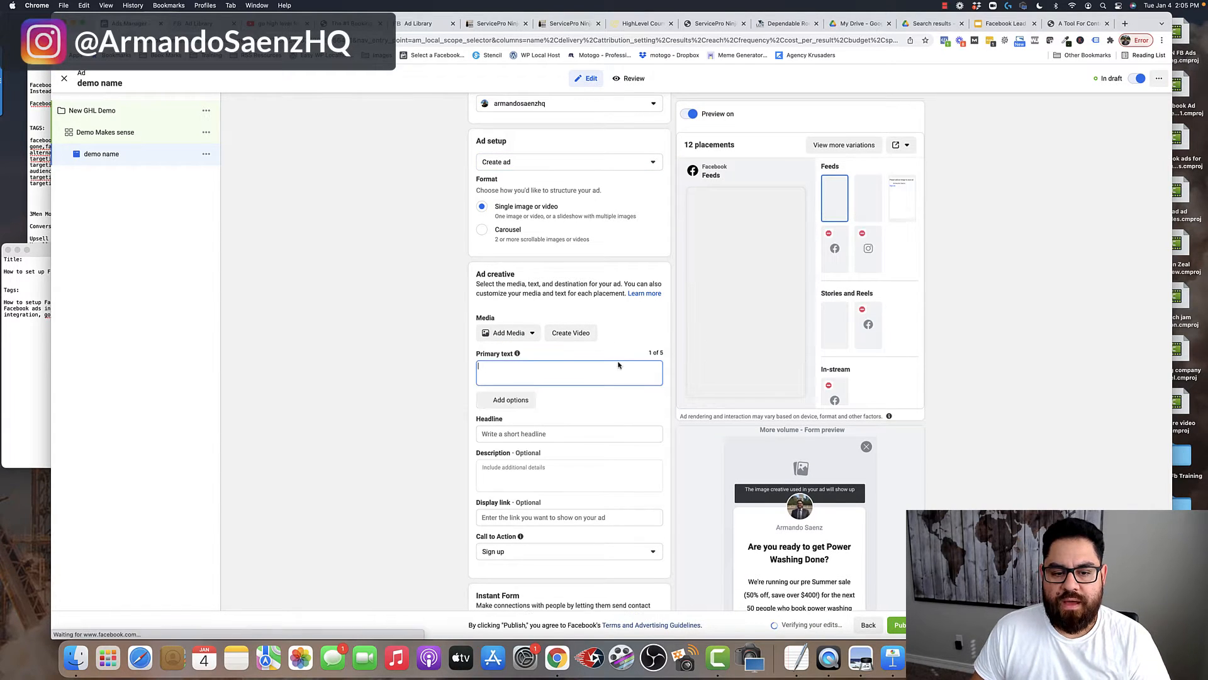
Add the account image IMG_7004.jpg as the ad's media, keeping the suggested crops for each placement.
{"action": "left_click", "coordinate": [528, 335]}
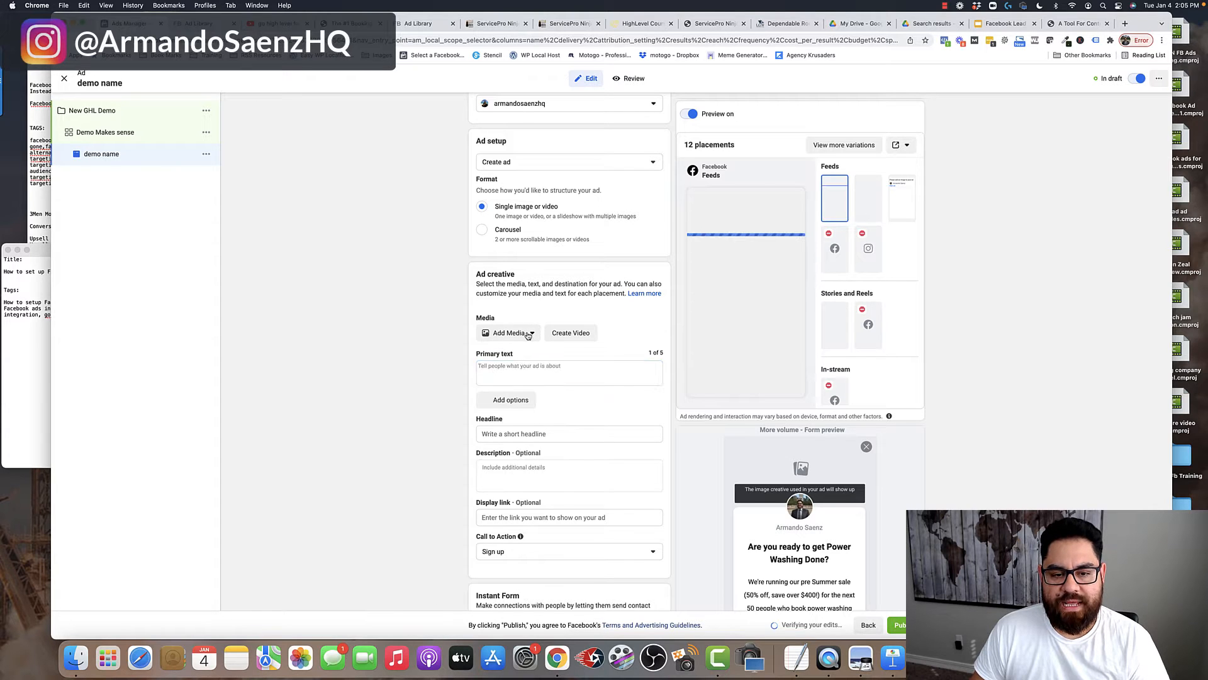
{"action": "left_click", "coordinate": [528, 333]}
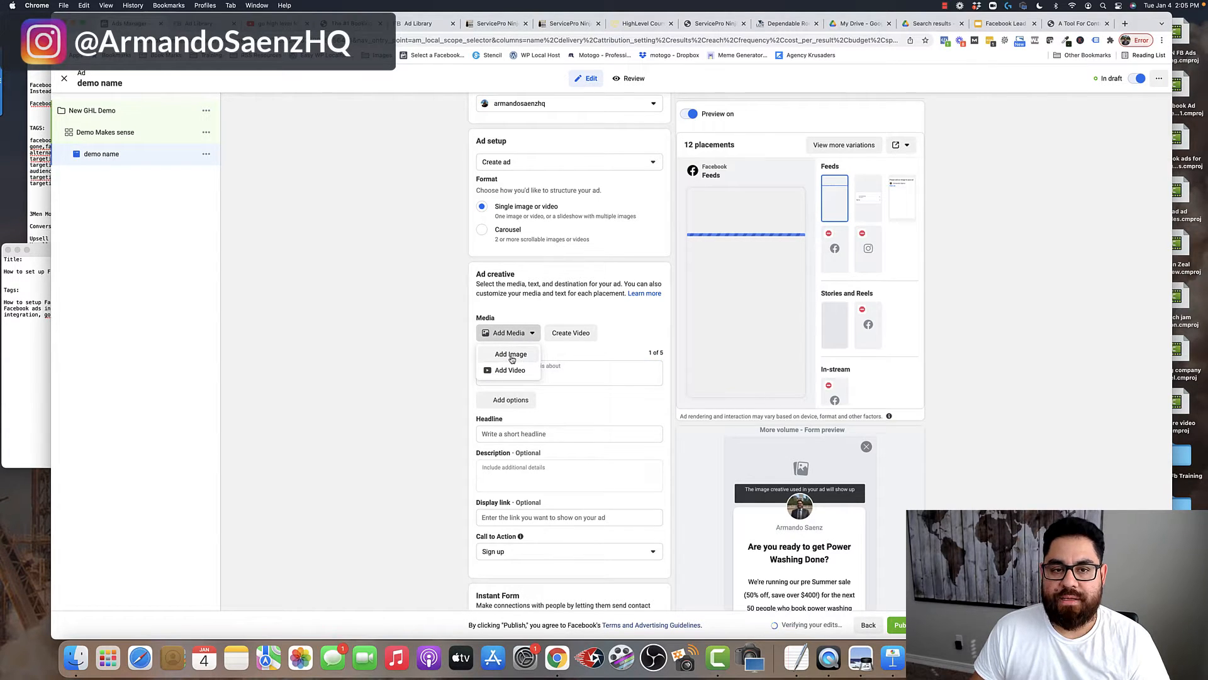
{"action": "left_click", "coordinate": [511, 355]}
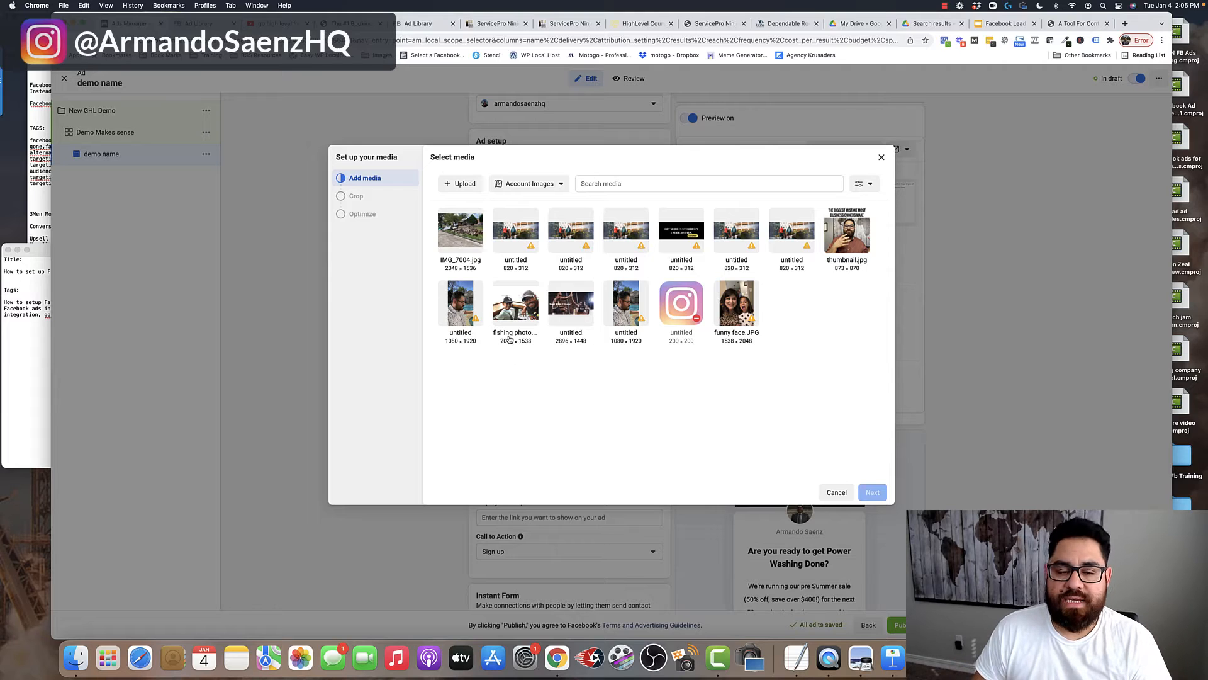
{"action": "left_click", "coordinate": [465, 187]}
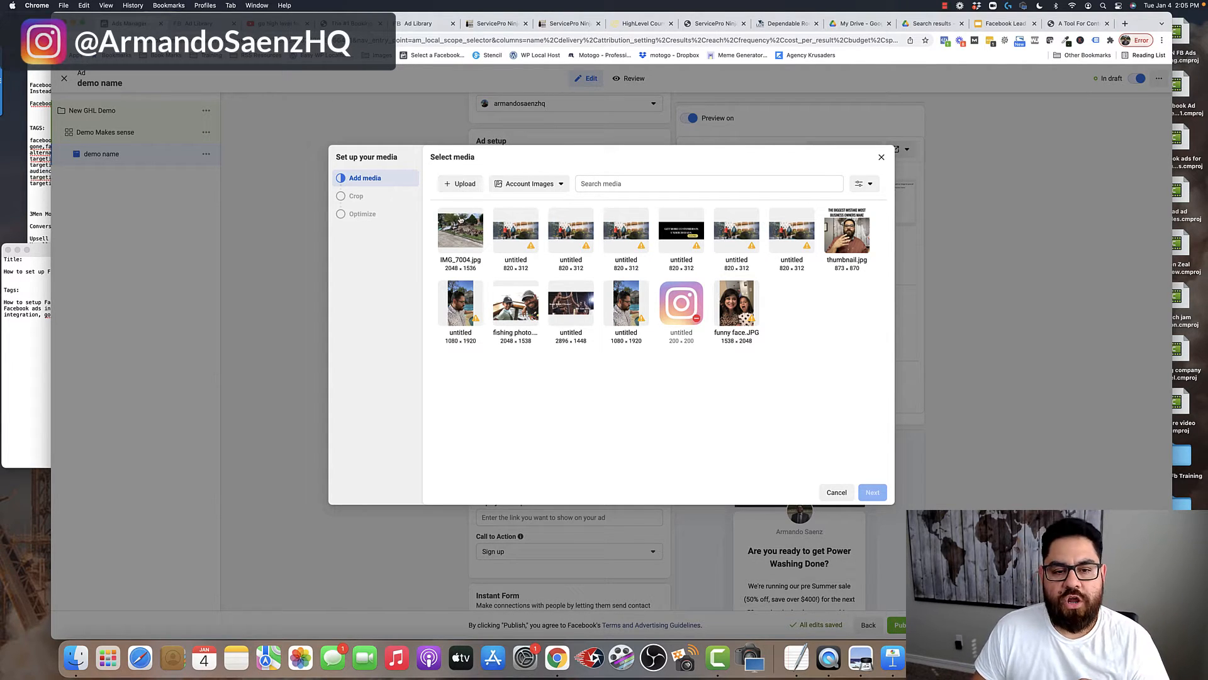
{"action": "left_click", "coordinate": [460, 229]}
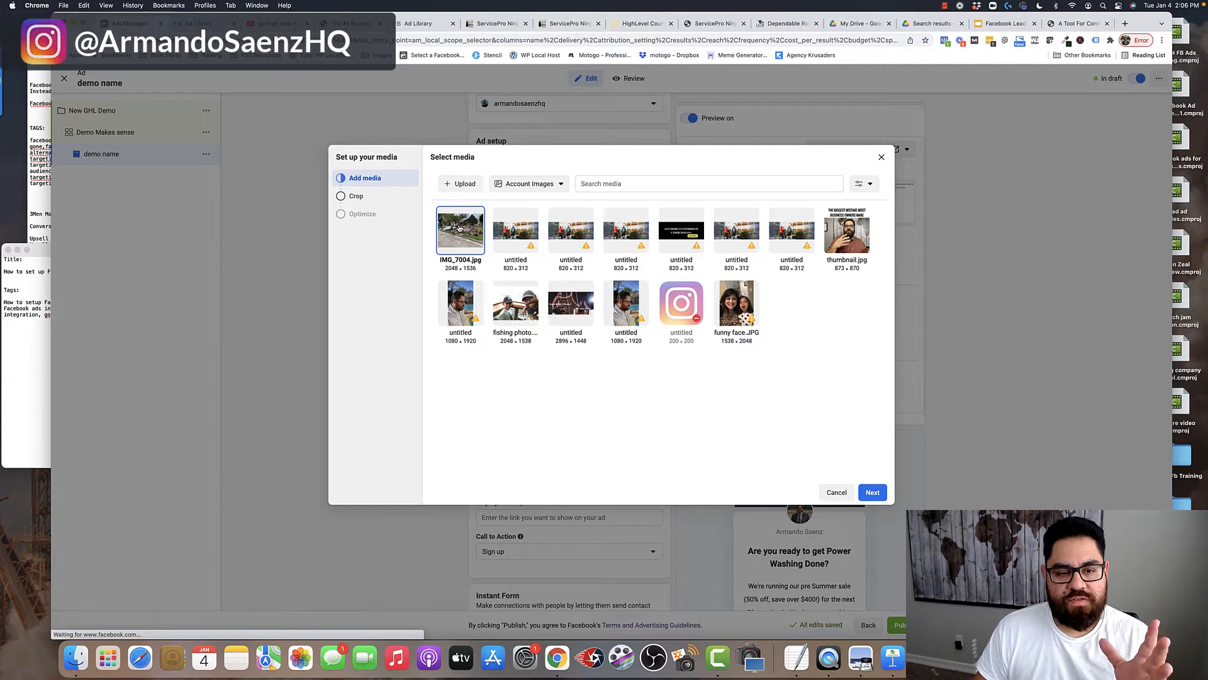
{"action": "left_click", "coordinate": [873, 493]}
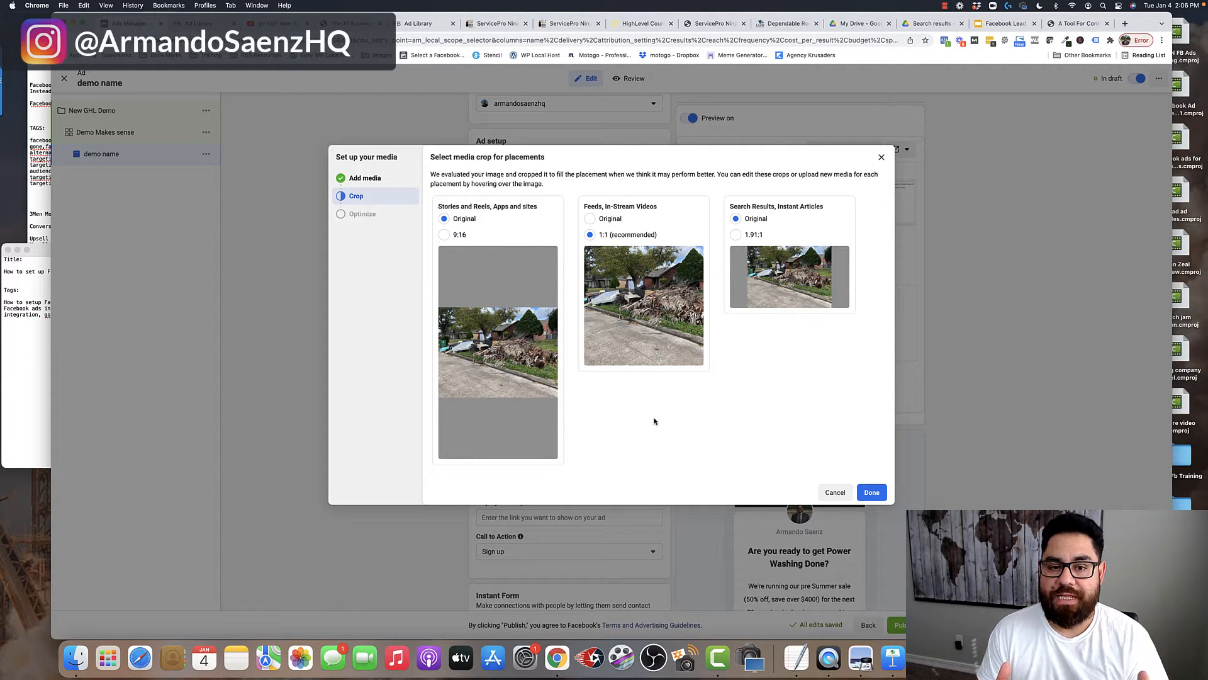
{"action": "mouse_move", "coordinate": [642, 328]}
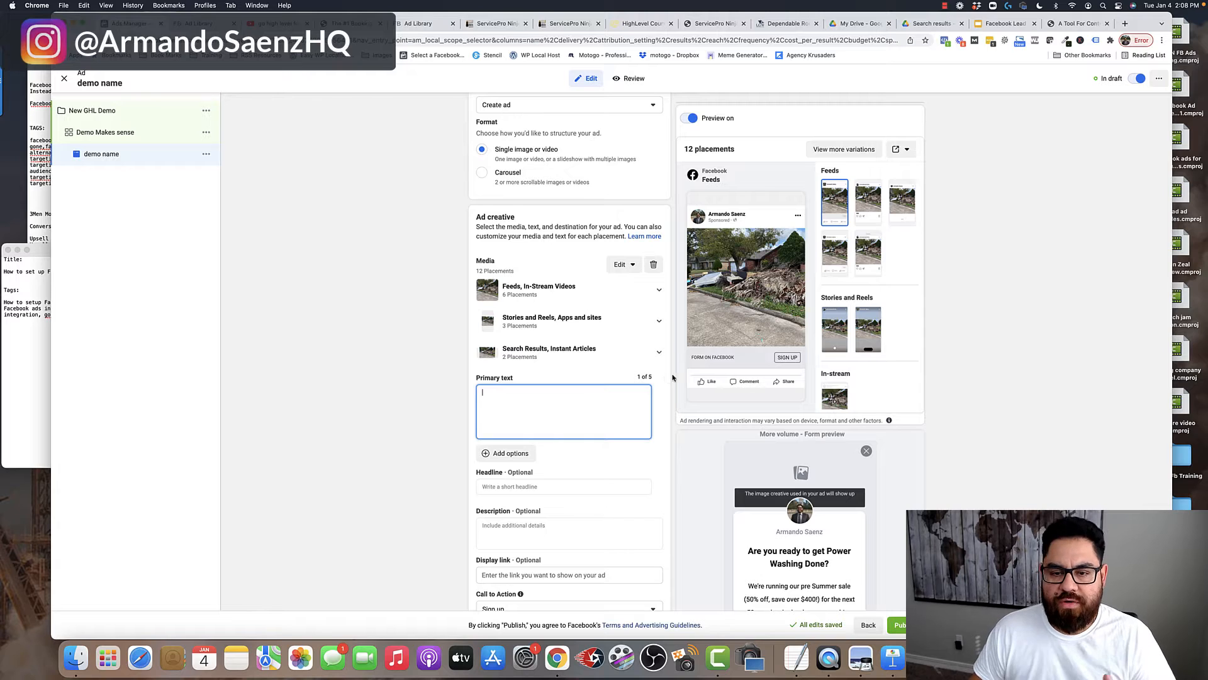
Write primary text offering Houston junk removal for only $180.00, with headline "Get Rid of All Your Junk Today!" and description "No job too small!".
{"action": "mouse_move", "coordinate": [516, 377]}
{"action": "scroll", "coordinate": [517, 378], "scroll_direction": "down", "scroll_amount": 1}
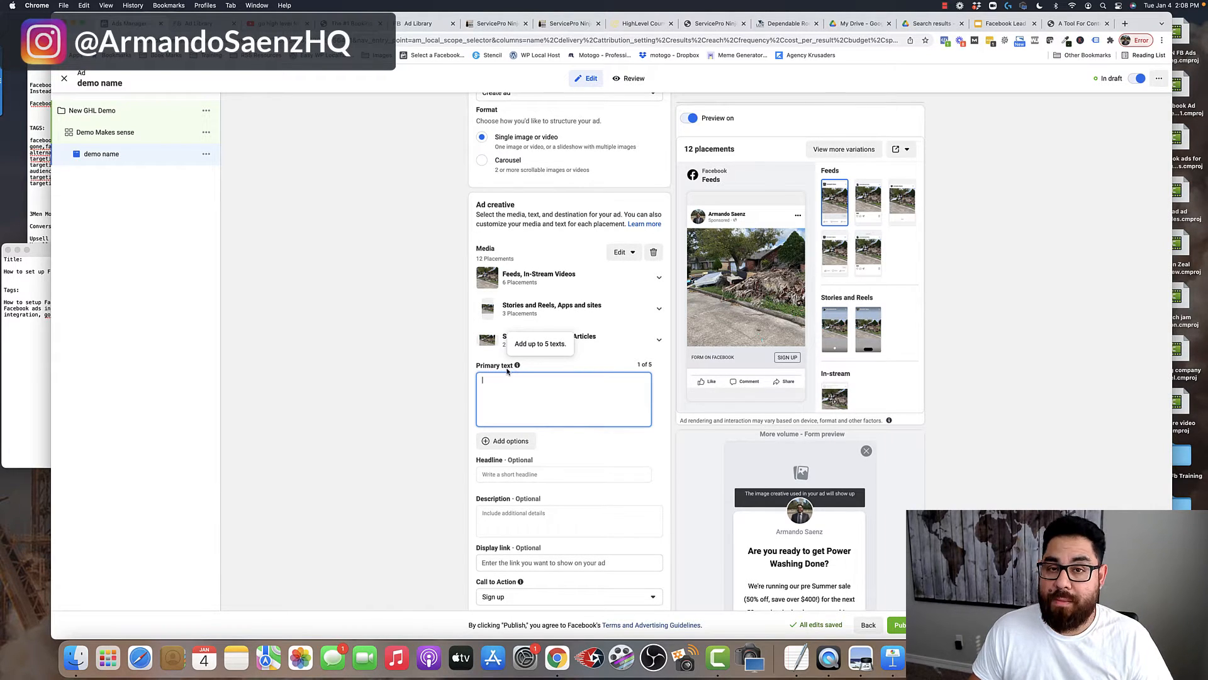
{"action": "type", "text": "ATT: Houston!  Get Rid of All Your Unwanted Junk In Your Garage & Yard Today!  Limited Time Junk Removal Only $180.00 Sale Ends Soon😎"}
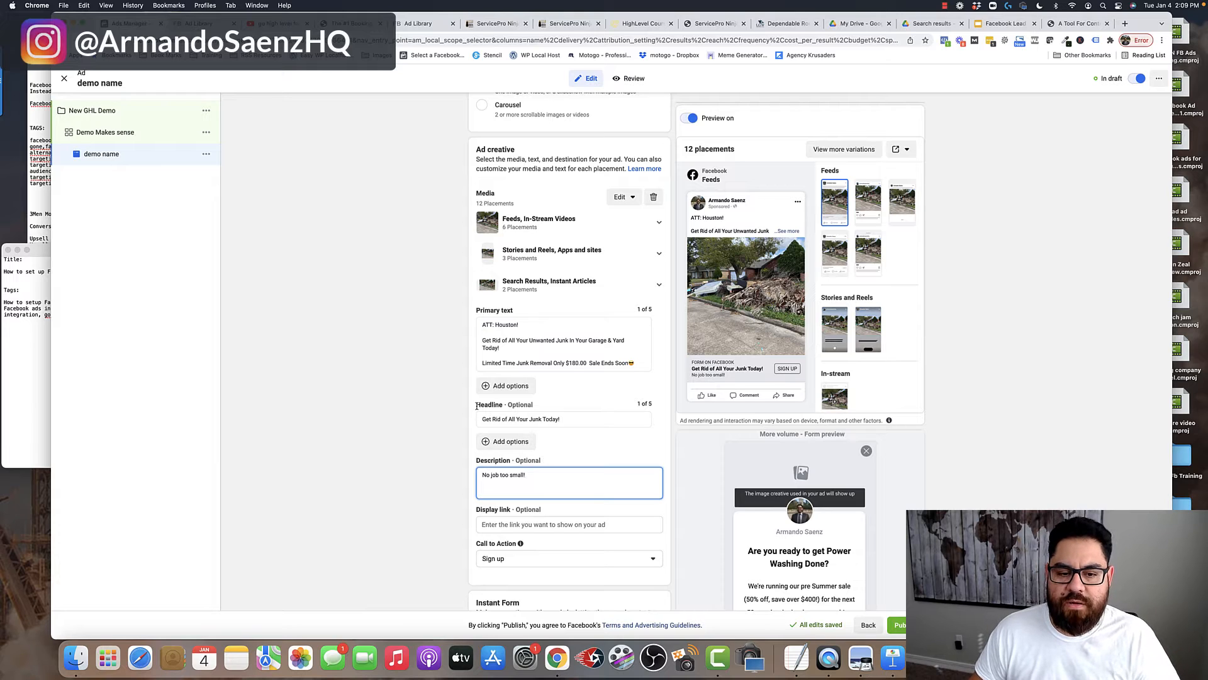
{"action": "left_click", "coordinate": [485, 420]}
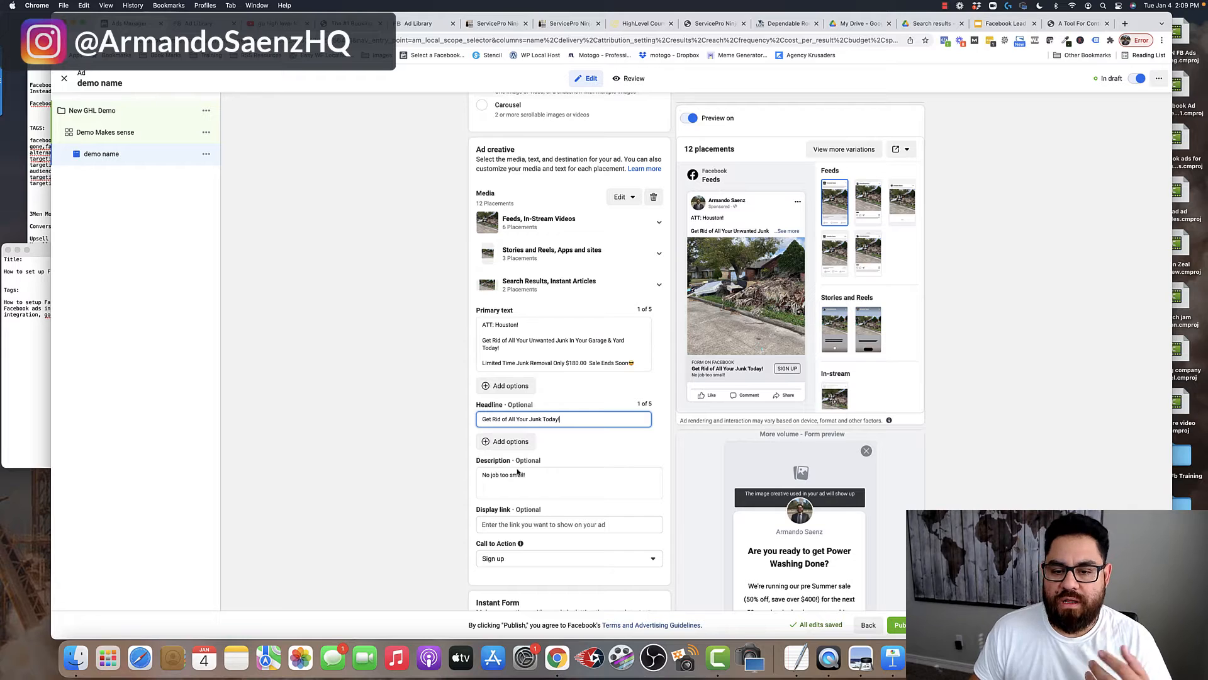
Set the ad's call to action to "Get quote".
{"action": "scroll", "coordinate": [539, 469], "scroll_direction": "down", "scroll_amount": 3}
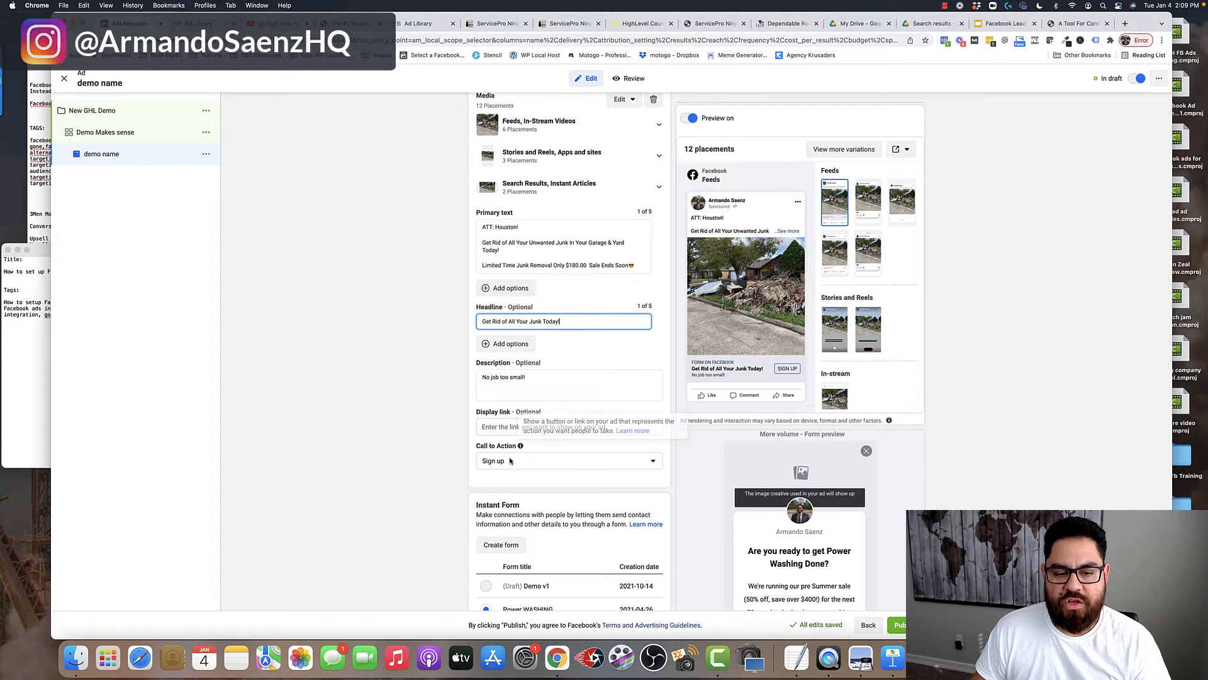
{"action": "left_click", "coordinate": [652, 463]}
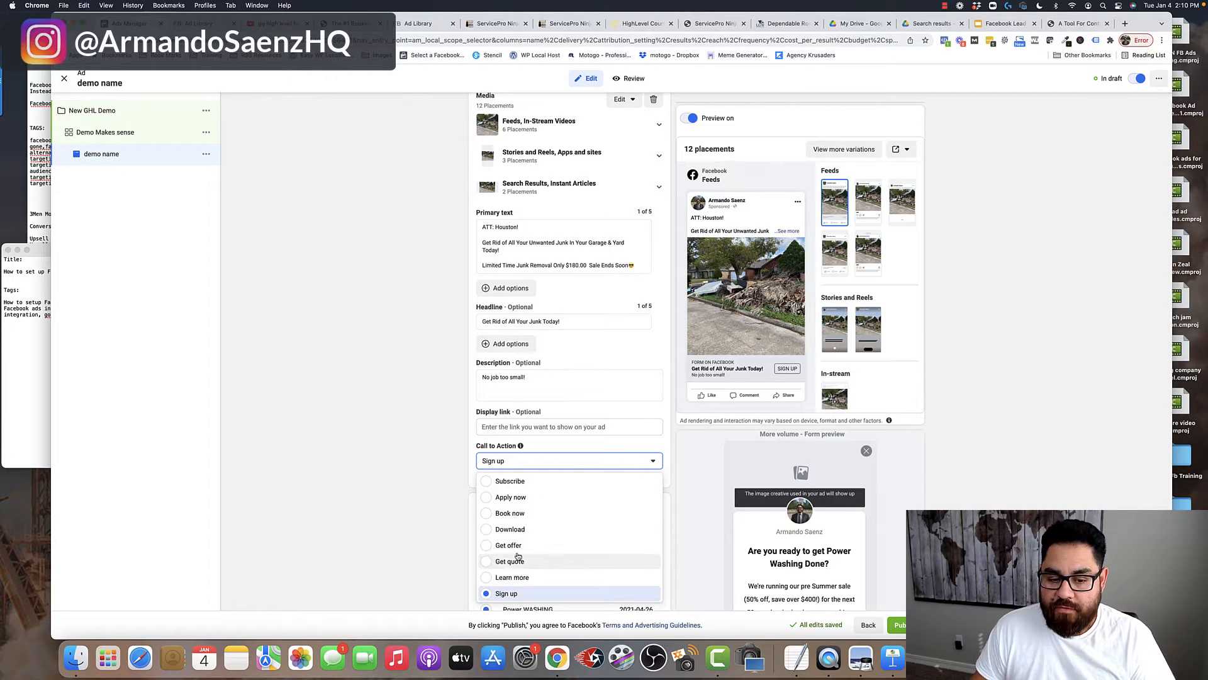
{"action": "left_click", "coordinate": [489, 565]}
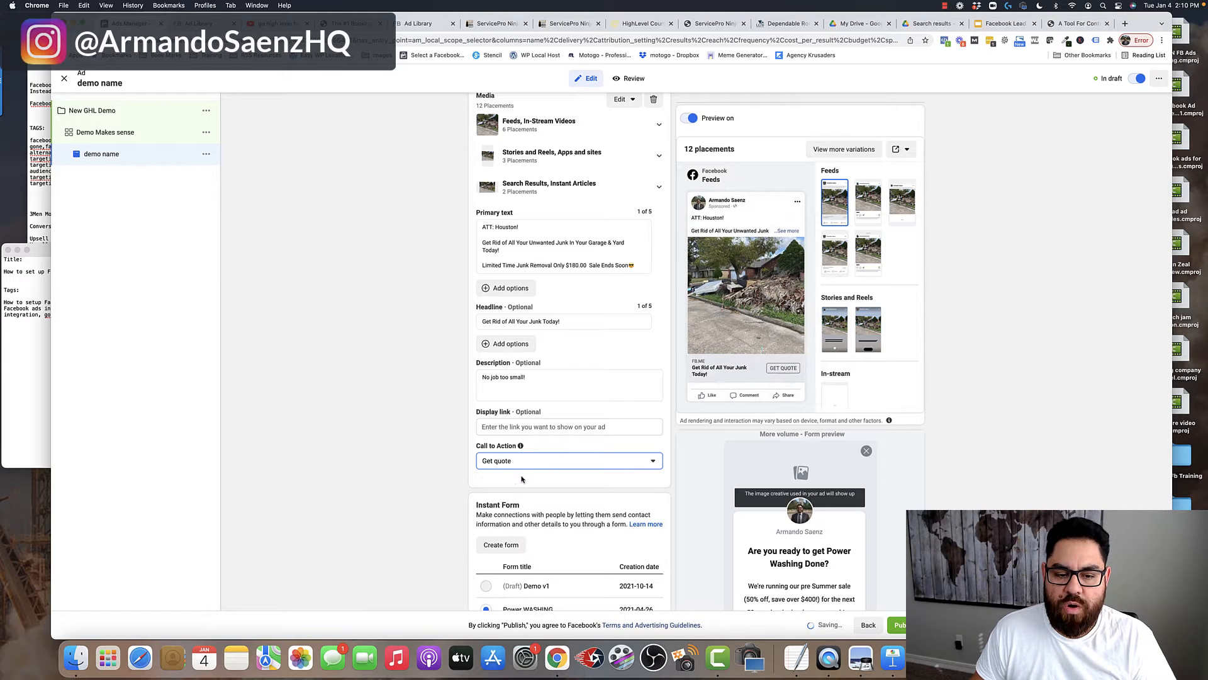
{"action": "left_click", "coordinate": [526, 464]}
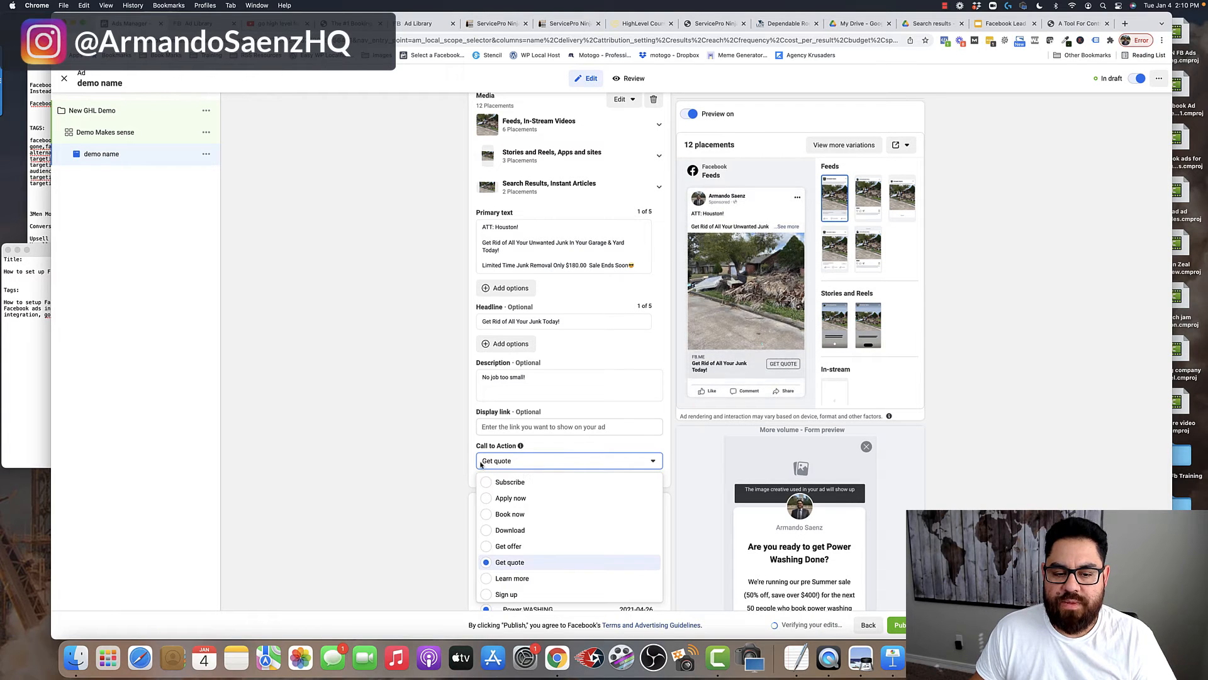
Review the list of instant forms, the tracking options and the selected form's preview.
{"action": "scroll", "coordinate": [662, 500], "scroll_direction": "down", "scroll_amount": 3}
{"action": "scroll", "coordinate": [661, 500], "scroll_direction": "down", "scroll_amount": 1}
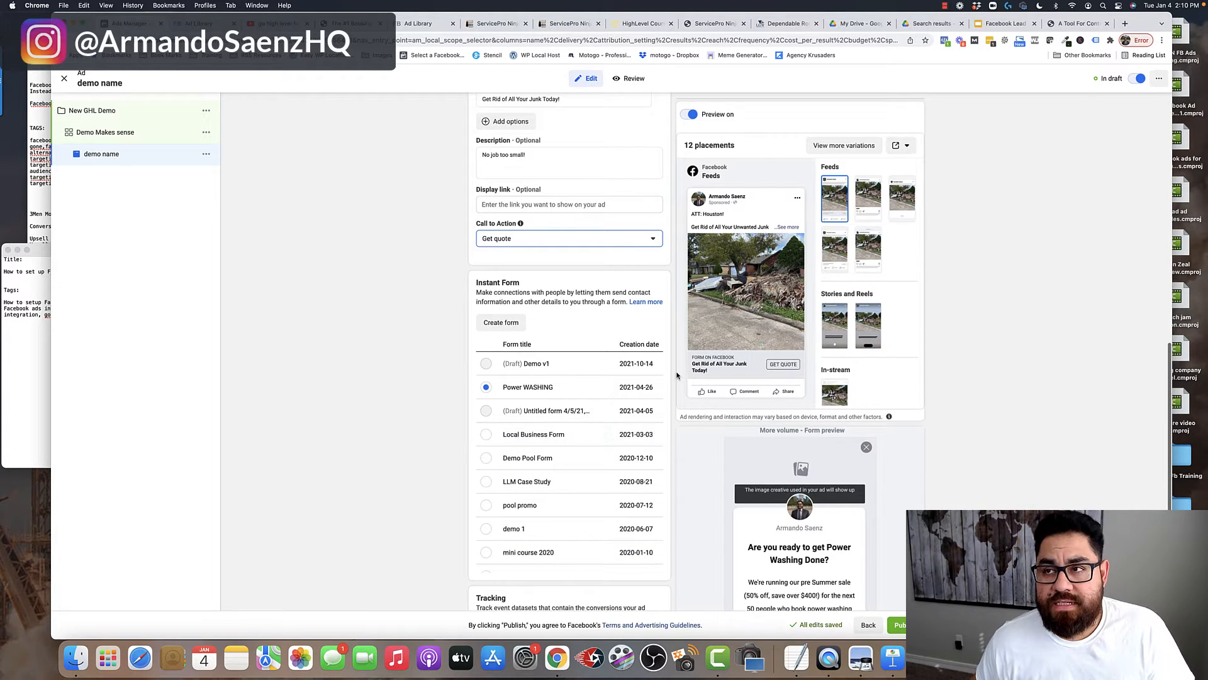
{"action": "scroll", "coordinate": [759, 473], "scroll_direction": "down", "scroll_amount": 5}
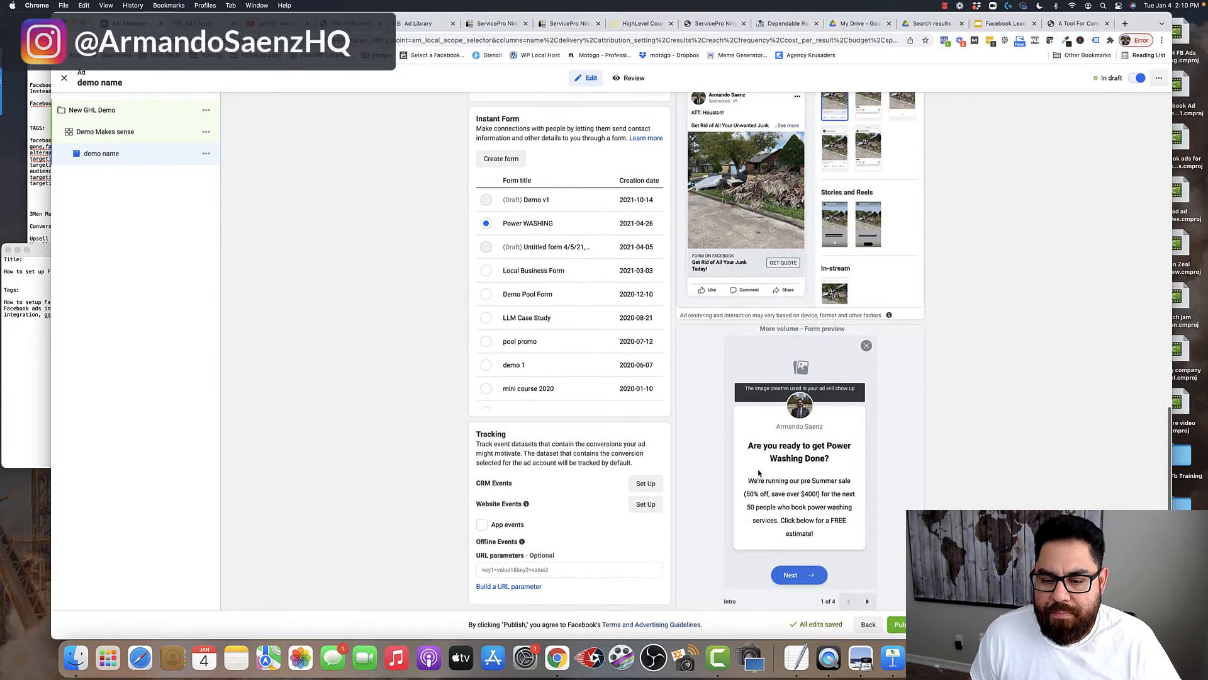
Page through the preview screens of the selected Power WASHING form.
{"action": "left_click", "coordinate": [867, 602]}
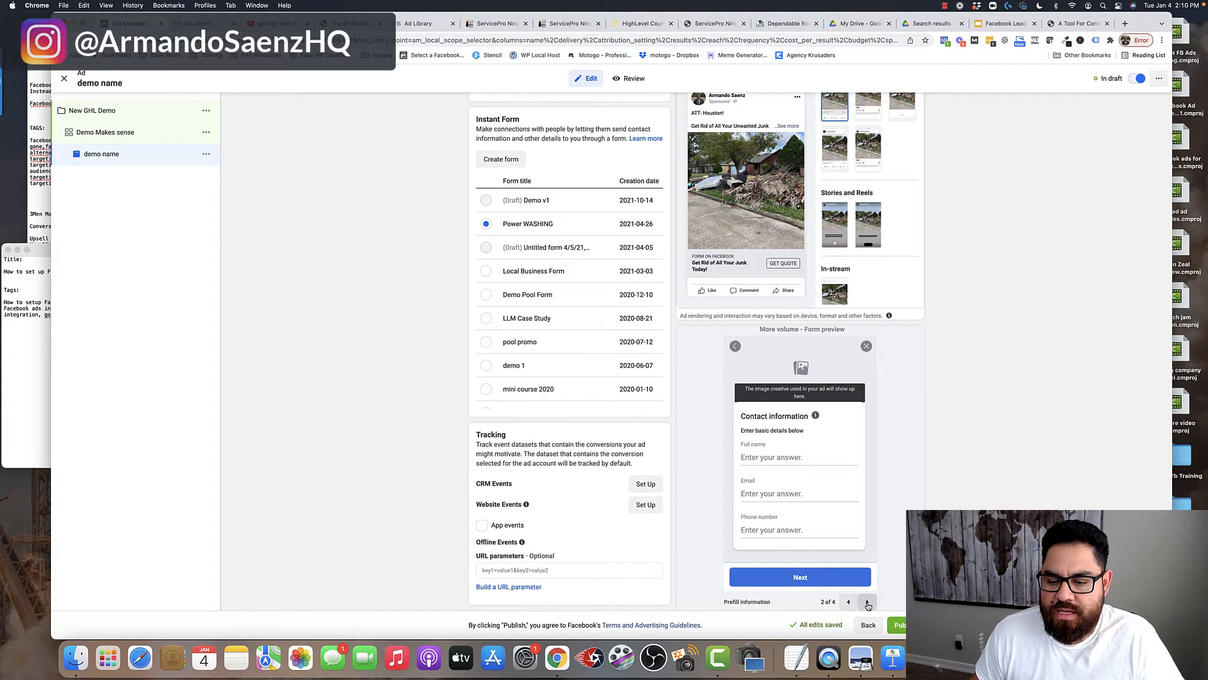
{"action": "left_click", "coordinate": [868, 604]}
{"action": "left_click", "coordinate": [867, 603]}
{"action": "left_click", "coordinate": [852, 604]}
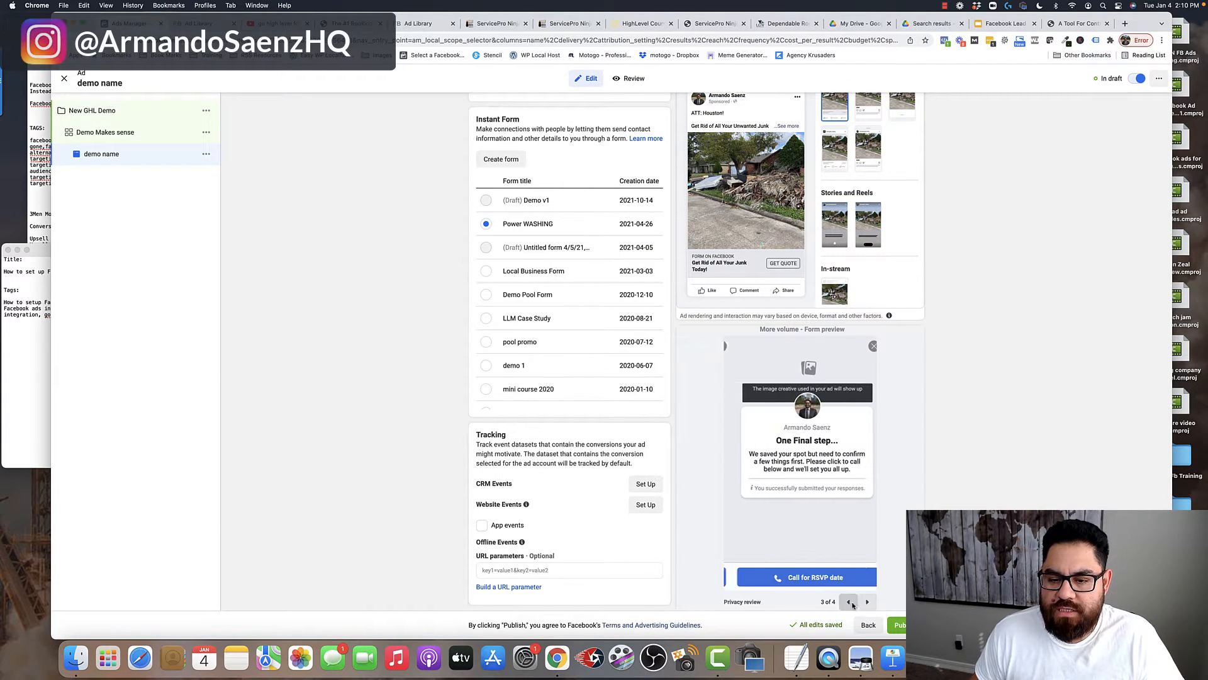
Create a new instant form for the ad and name it "Junk Removal Demo".
{"action": "scroll", "coordinate": [570, 378], "scroll_direction": "up", "scroll_amount": 4}
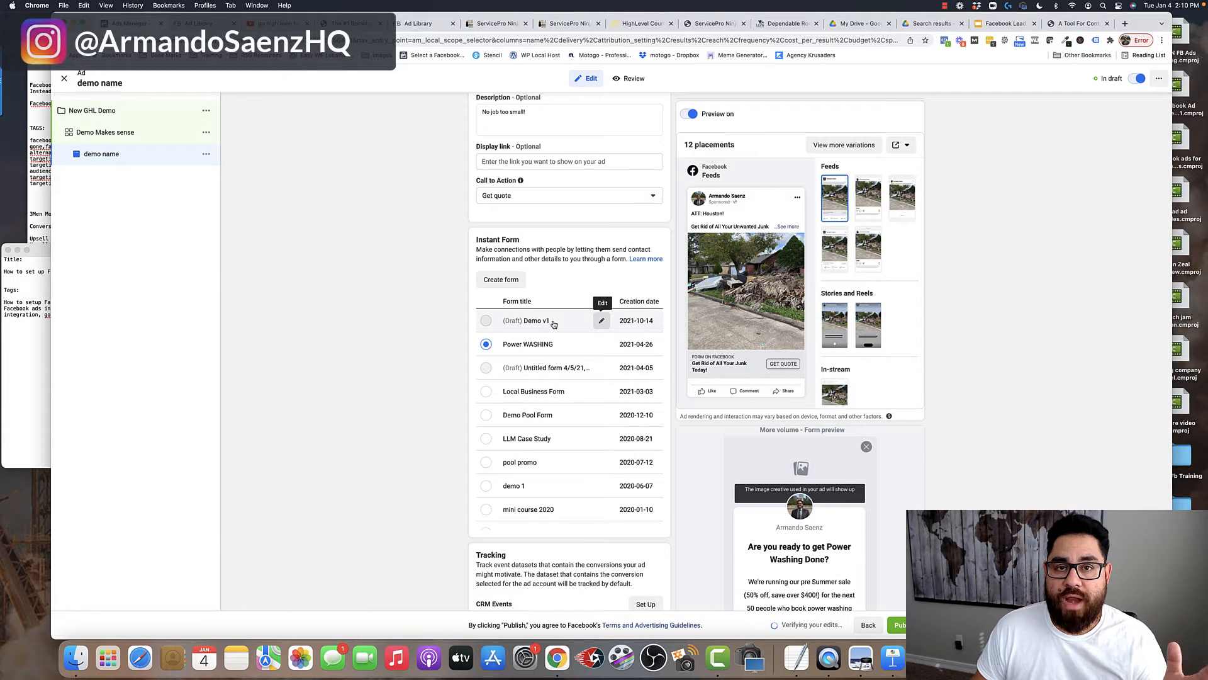
{"action": "scroll", "coordinate": [591, 321], "scroll_direction": "up", "scroll_amount": 1}
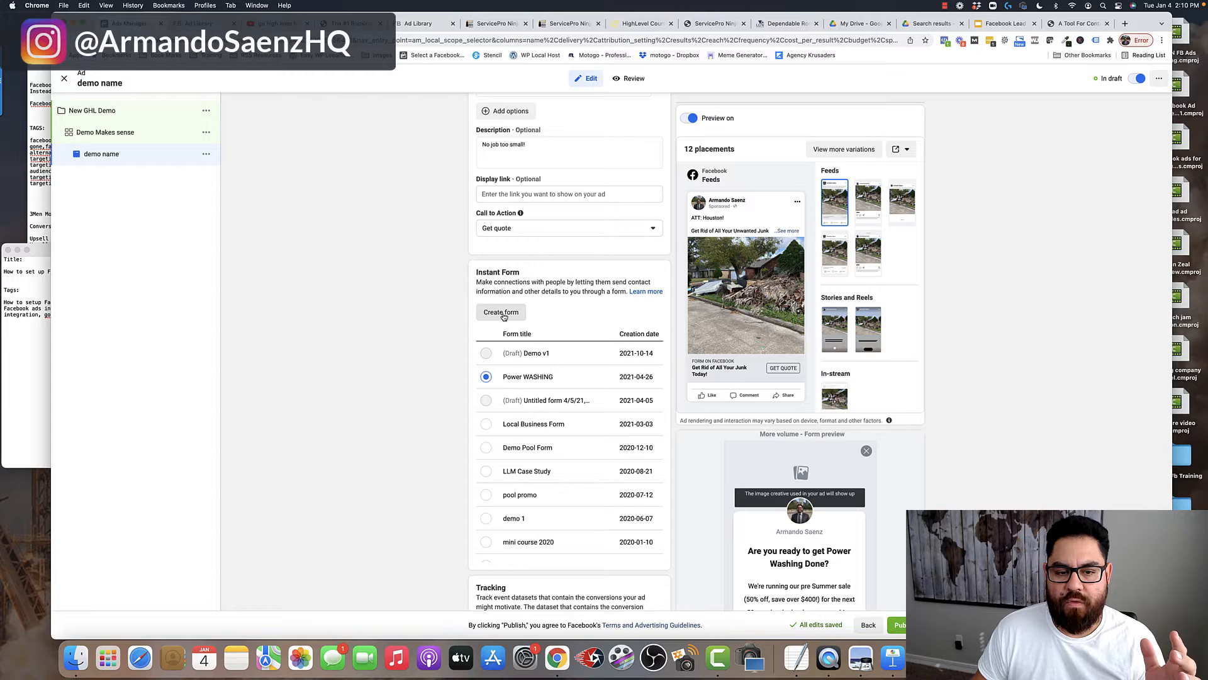
{"action": "left_click", "coordinate": [502, 313]}
{"action": "type", "text": "Junk Removal Demo"}
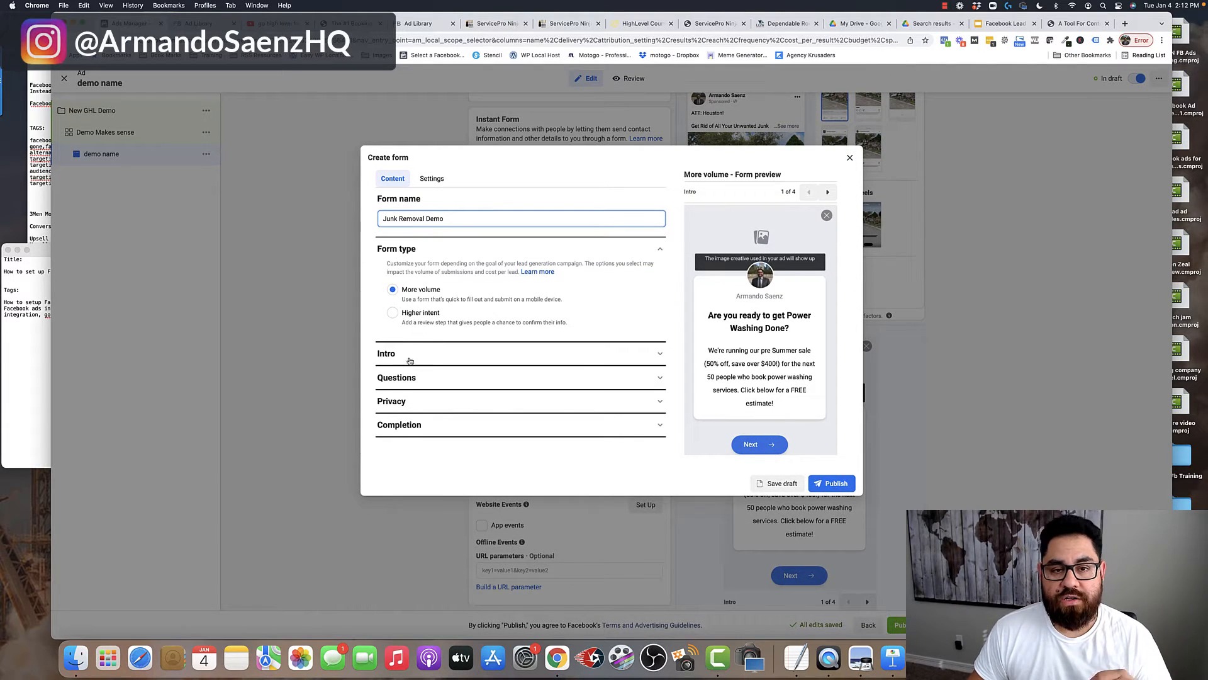
In the form's intro, set the greeting headline to "Are you ready to get your junk removed?!" and make the description refer to junk removal services.
{"action": "left_click", "coordinate": [631, 356]}
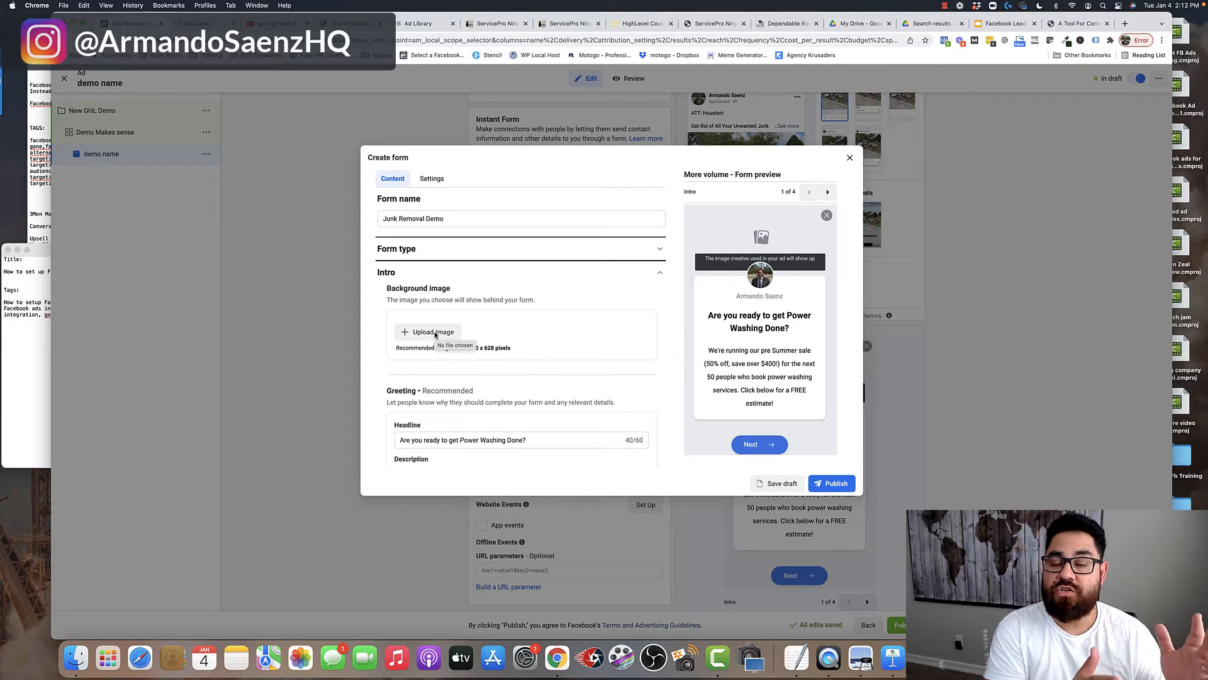
{"action": "scroll", "coordinate": [434, 334], "scroll_direction": "down", "scroll_amount": 5}
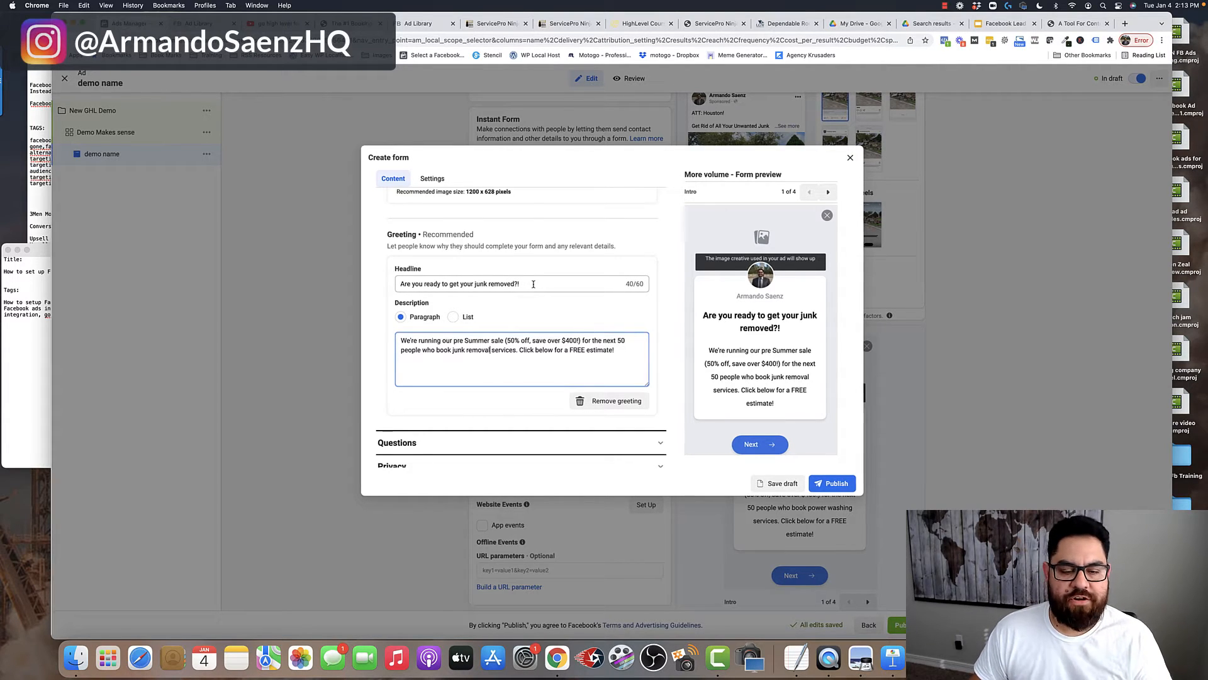
{"action": "left_click", "coordinate": [533, 283]}
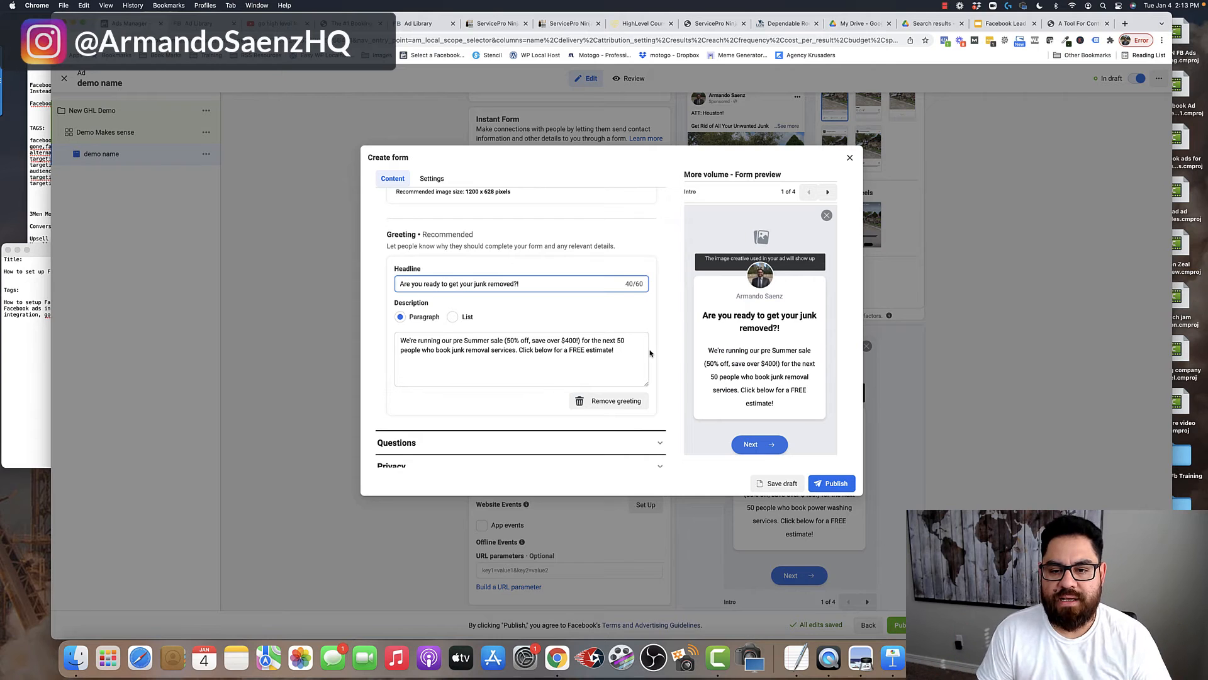
Review the new form's prefill questions and privacy policy link settings, and the ad's list of instant forms.
{"action": "left_click", "coordinate": [658, 442]}
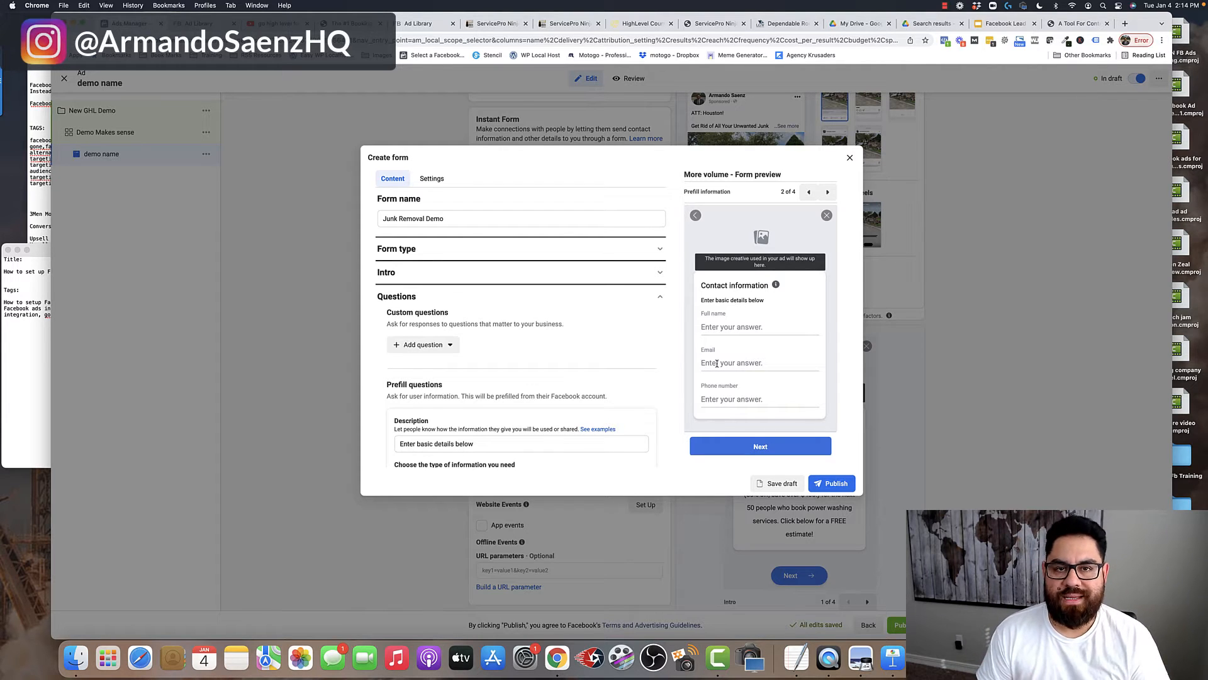
{"action": "scroll", "coordinate": [717, 363], "scroll_direction": "down", "scroll_amount": 2}
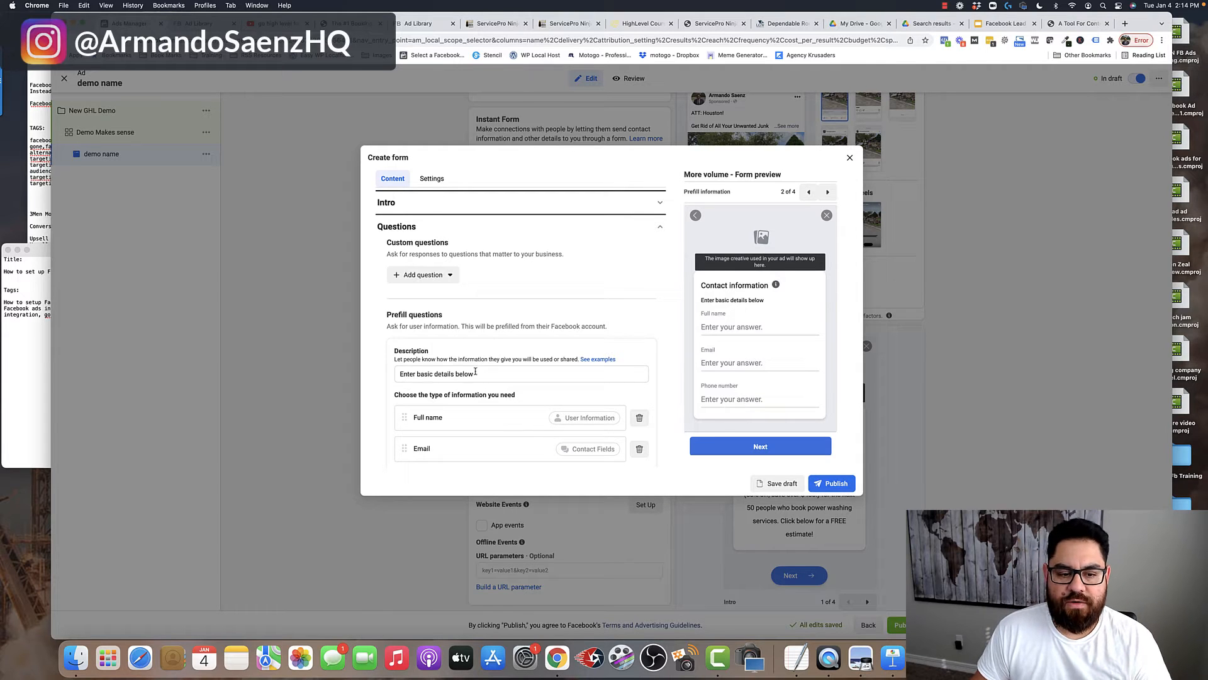
{"action": "scroll", "coordinate": [475, 371], "scroll_direction": "down", "scroll_amount": 2}
{"action": "scroll", "coordinate": [761, 353], "scroll_direction": "down", "scroll_amount": 1}
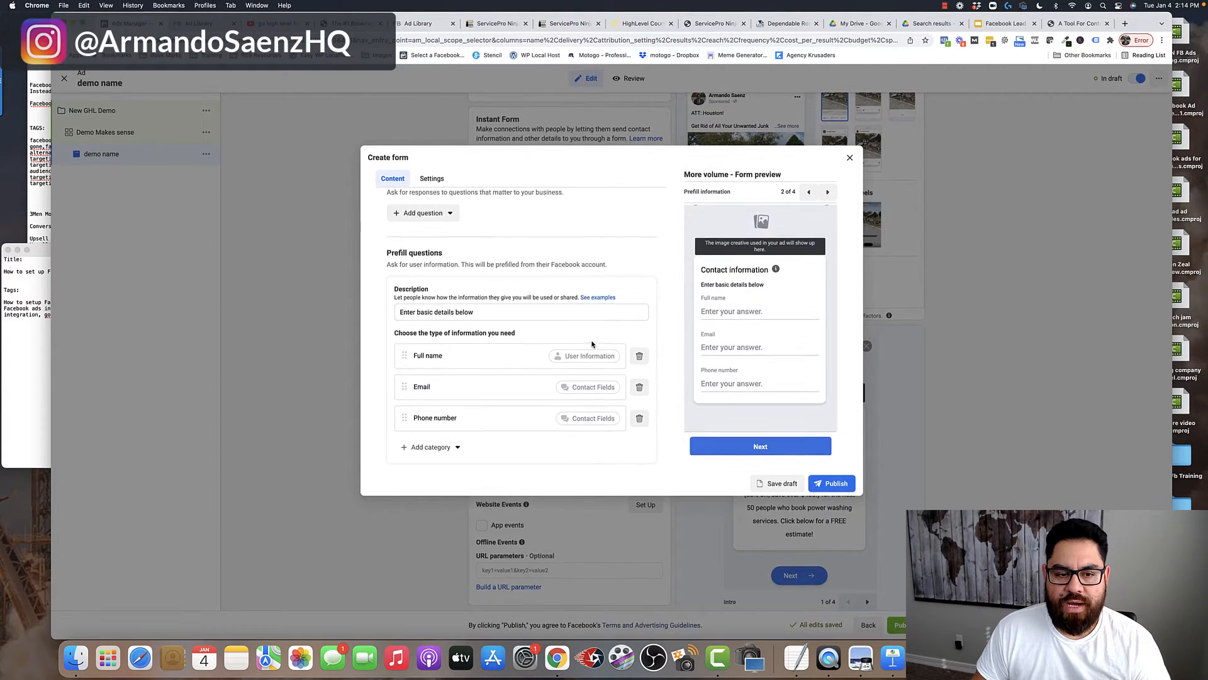
{"action": "scroll", "coordinate": [592, 344], "scroll_direction": "down", "scroll_amount": 2}
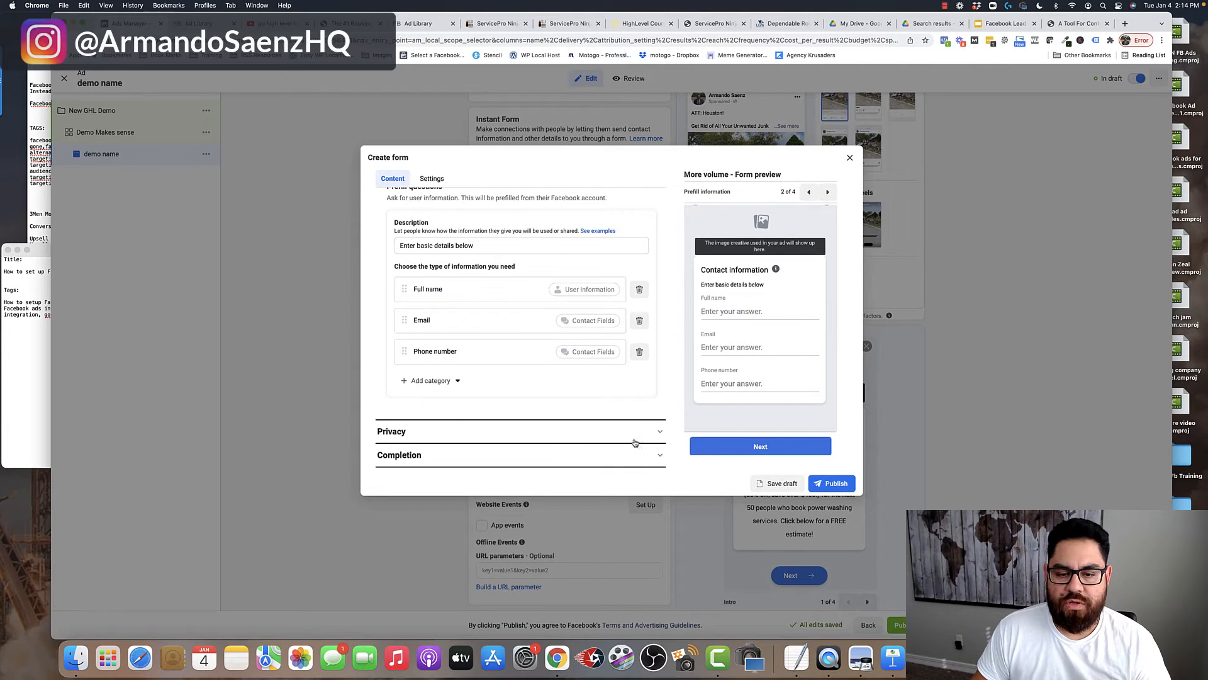
{"action": "left_click", "coordinate": [655, 432]}
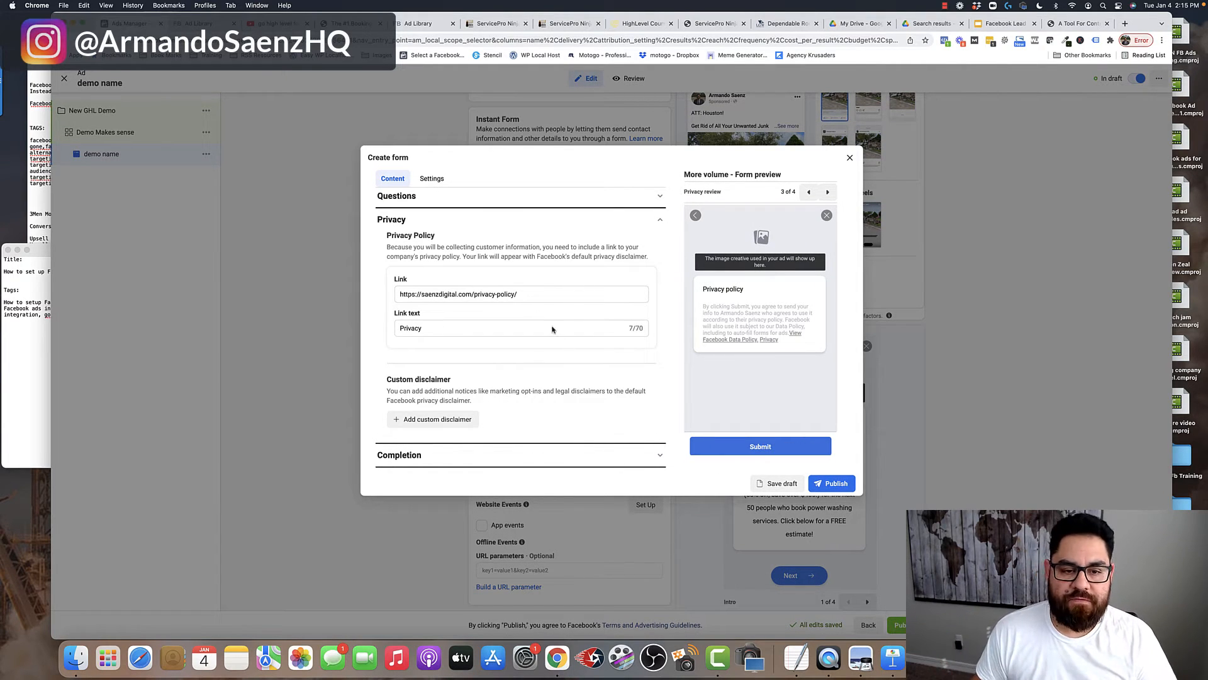
{"action": "left_click", "coordinate": [528, 296]}
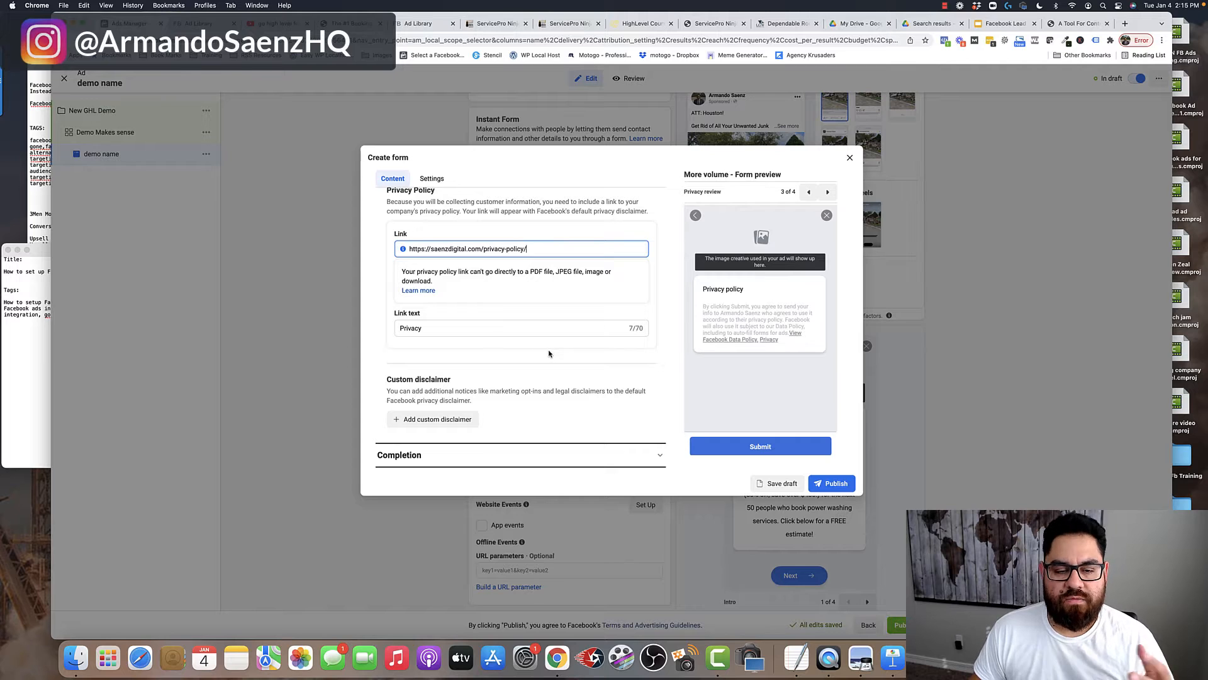
{"action": "scroll", "coordinate": [551, 354], "scroll_direction": "down", "scroll_amount": 1}
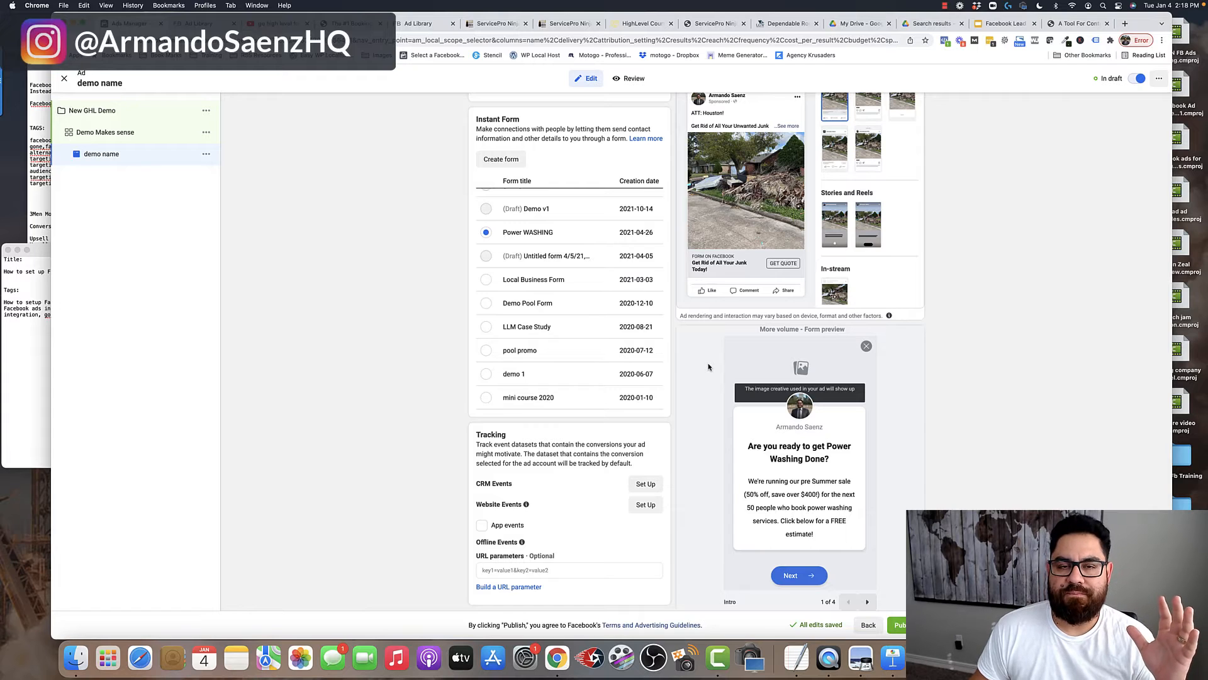
{"action": "scroll", "coordinate": [614, 204], "scroll_direction": "down", "scroll_amount": 1}
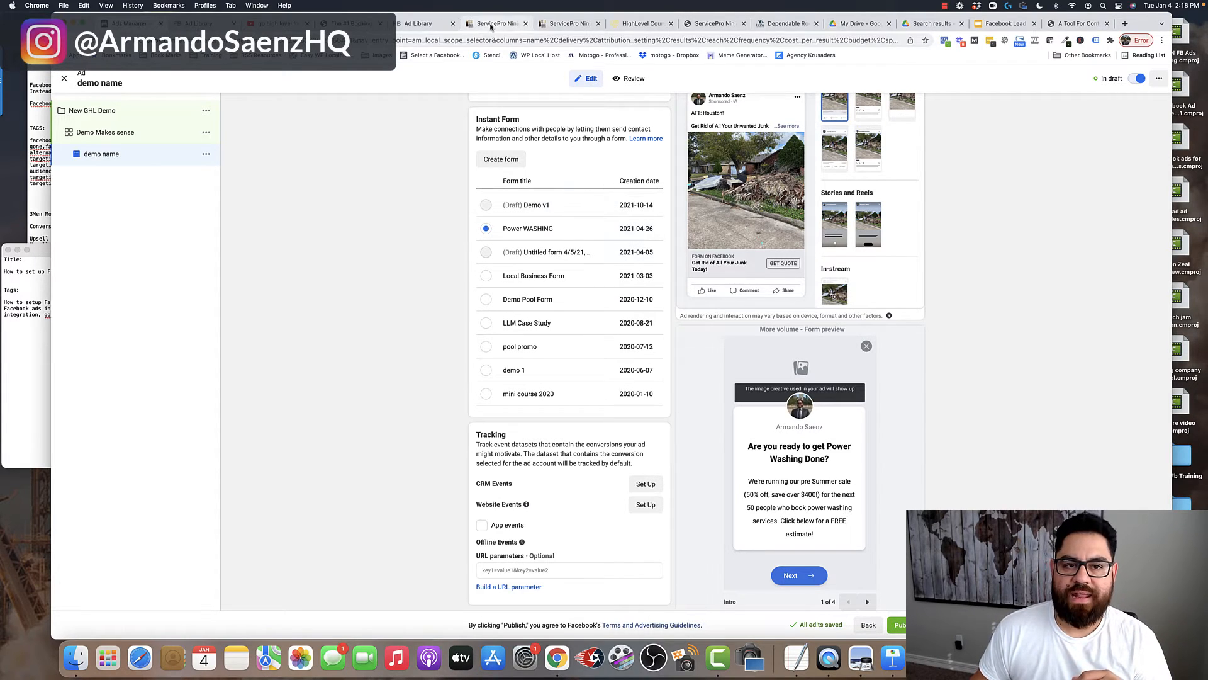
Switch to ServicePro Ninja and use the Integrations settings to try connecting the location's Facebook account and changing its linked page.
{"action": "left_click", "coordinate": [567, 24]}
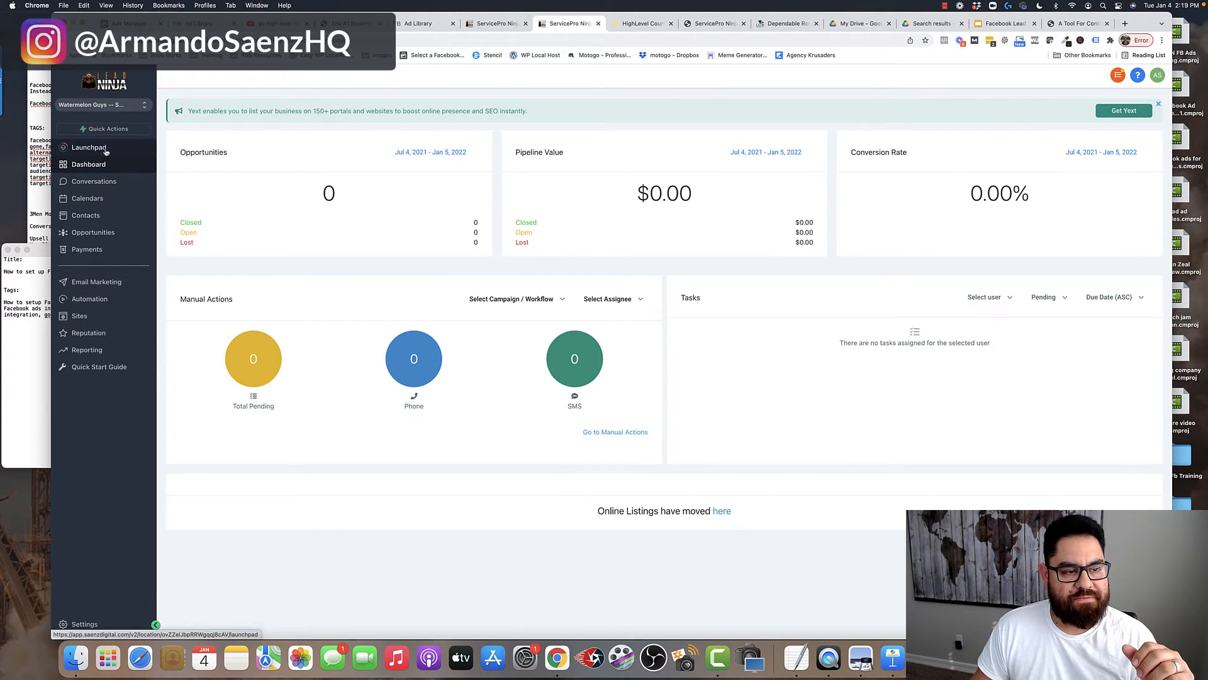
{"action": "left_click", "coordinate": [83, 625]}
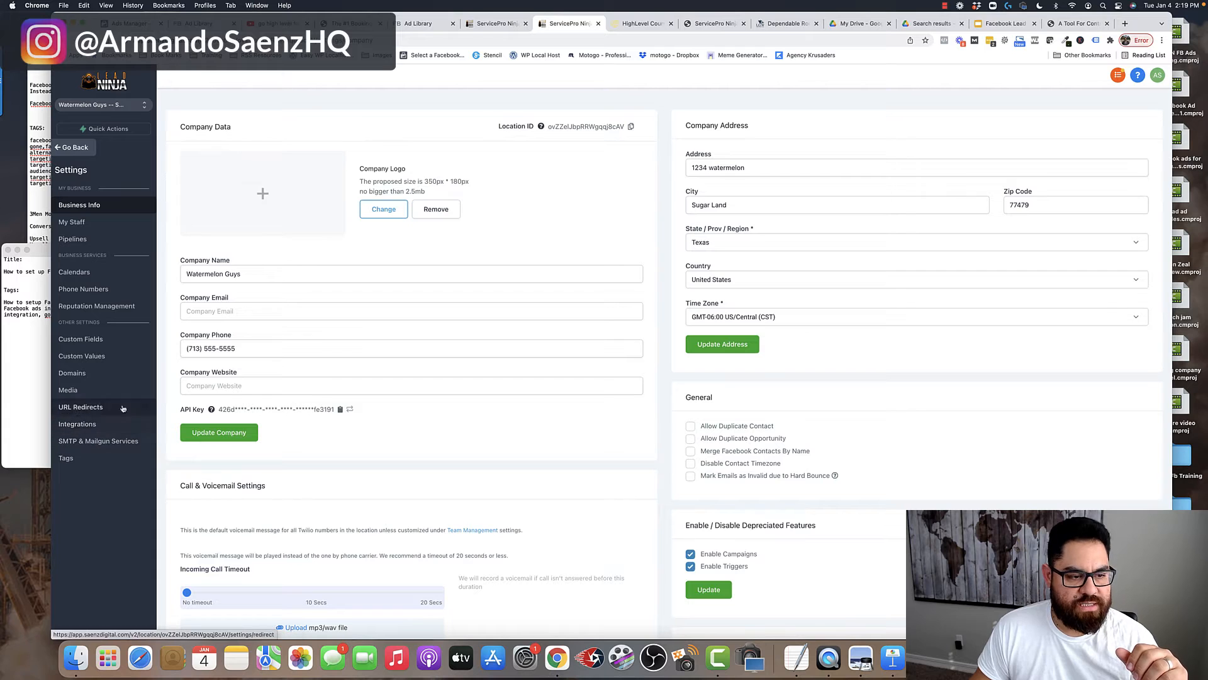
{"action": "left_click", "coordinate": [85, 425]}
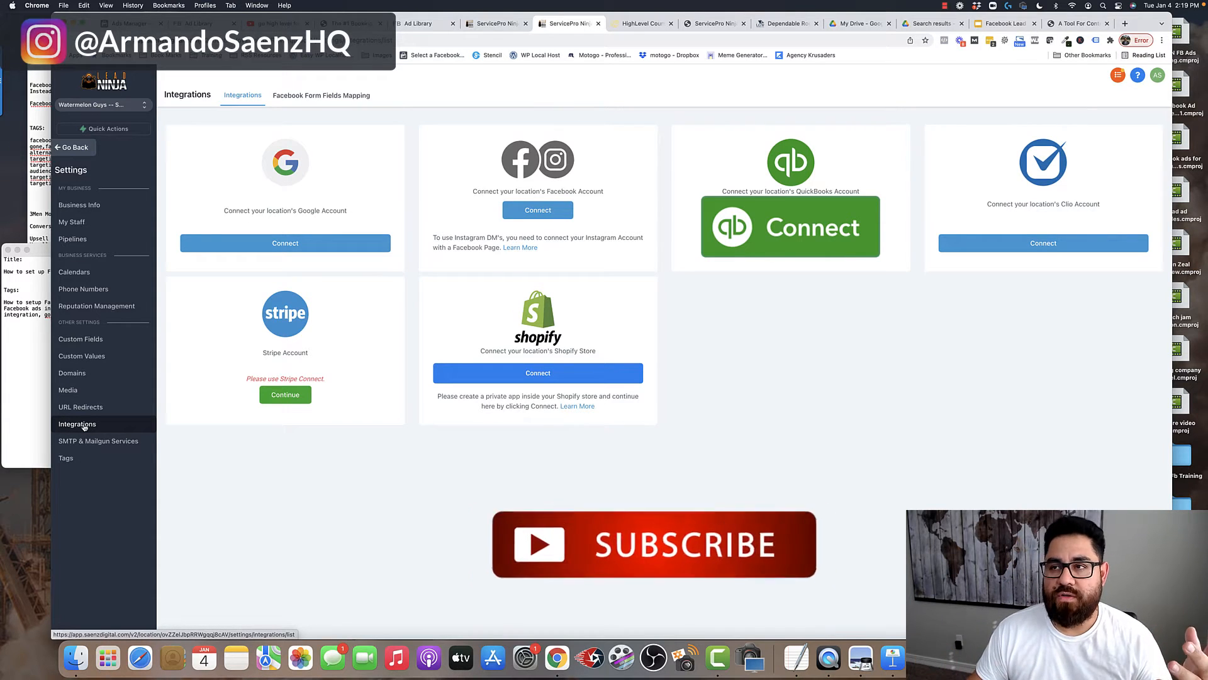
{"action": "left_click", "coordinate": [538, 212]}
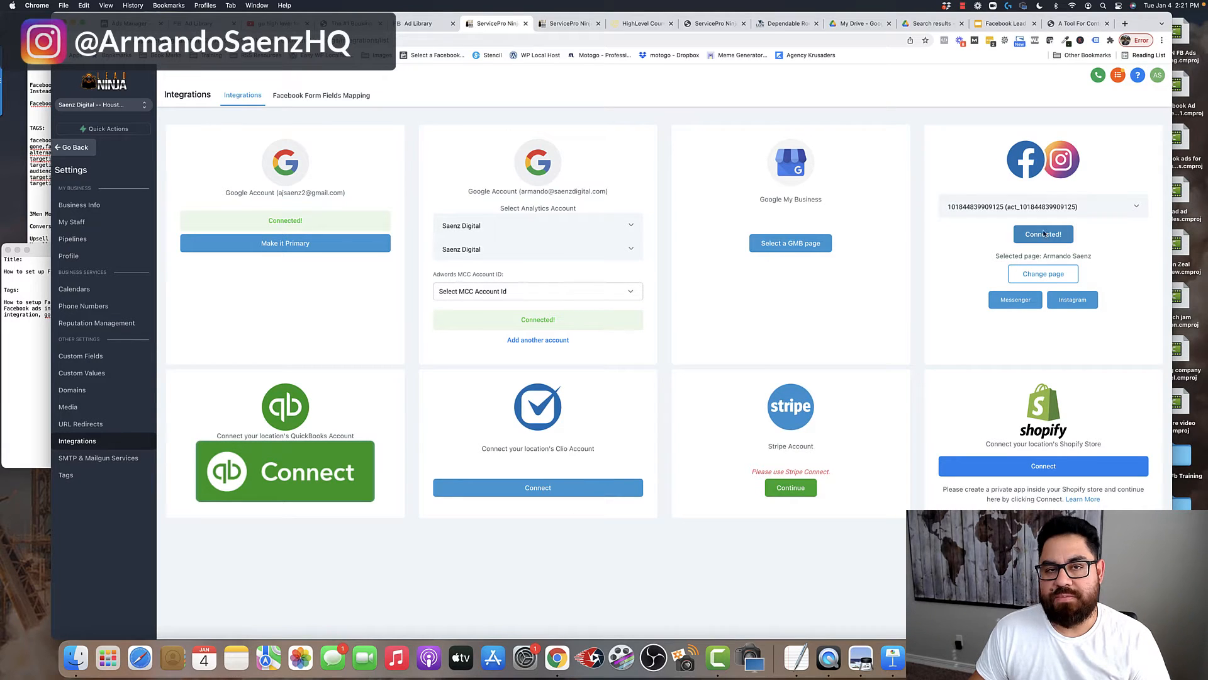
{"action": "left_click", "coordinate": [1050, 278]}
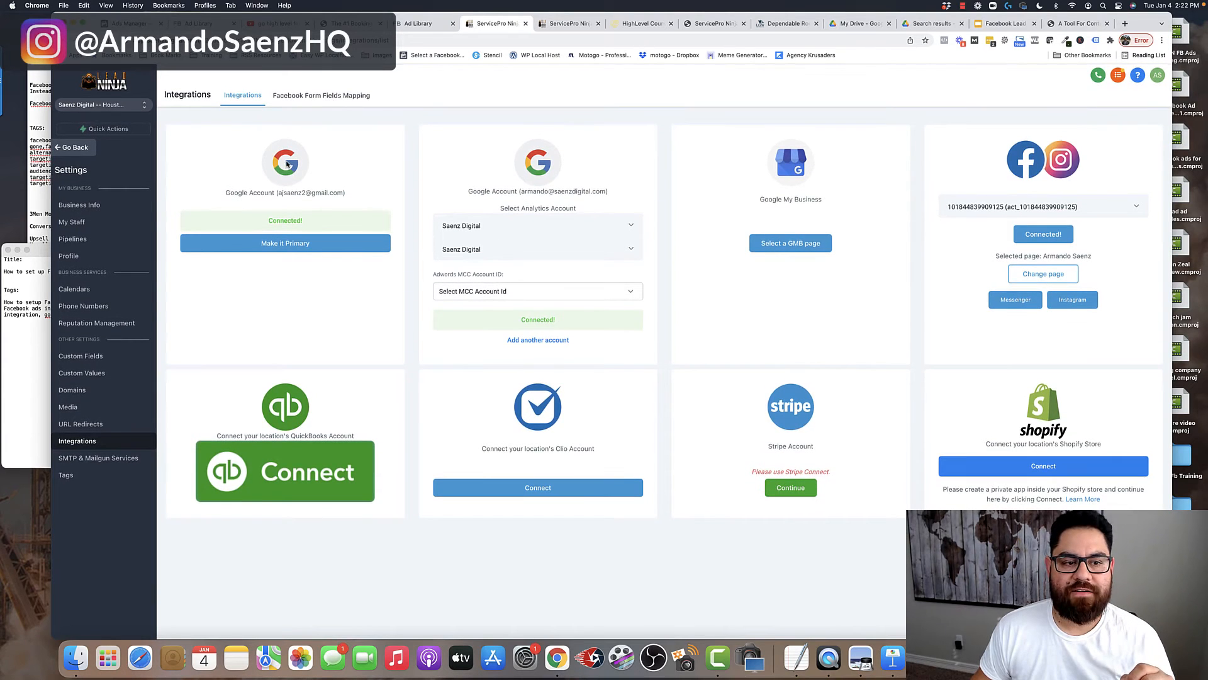
Review the Facebook form fields mapping list and save the field mapping for the Demo Pool Form.
{"action": "left_click", "coordinate": [327, 98]}
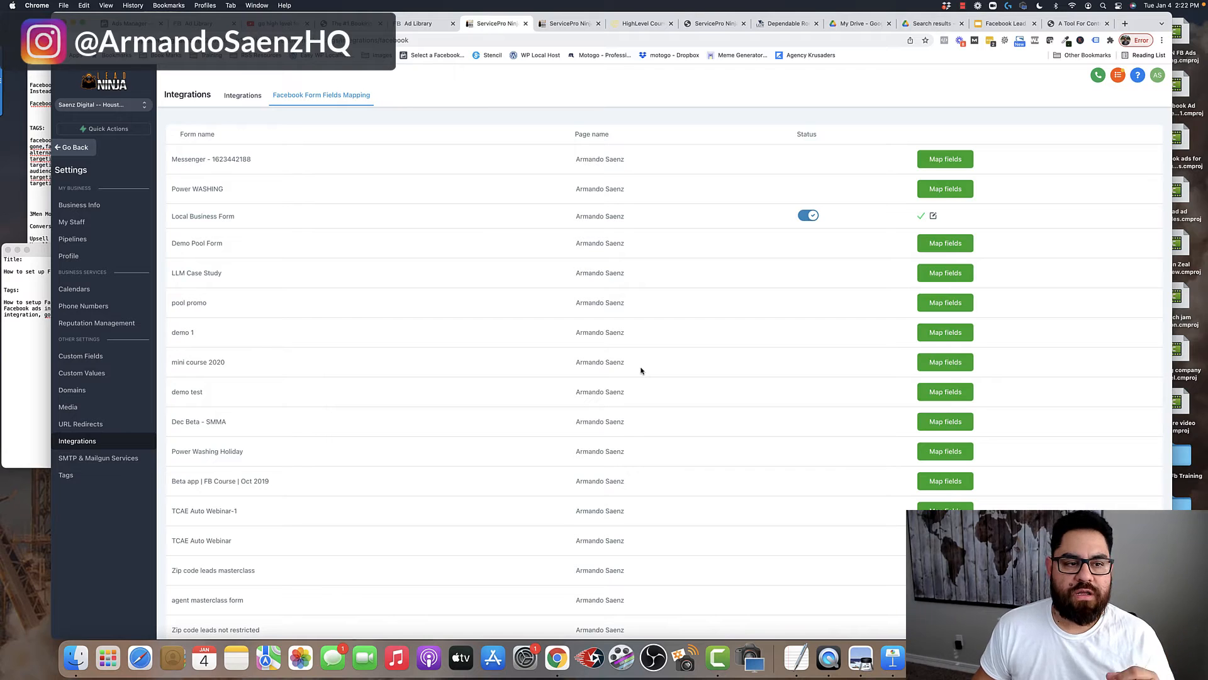
{"action": "scroll", "coordinate": [227, 425], "scroll_direction": "down", "scroll_amount": 3}
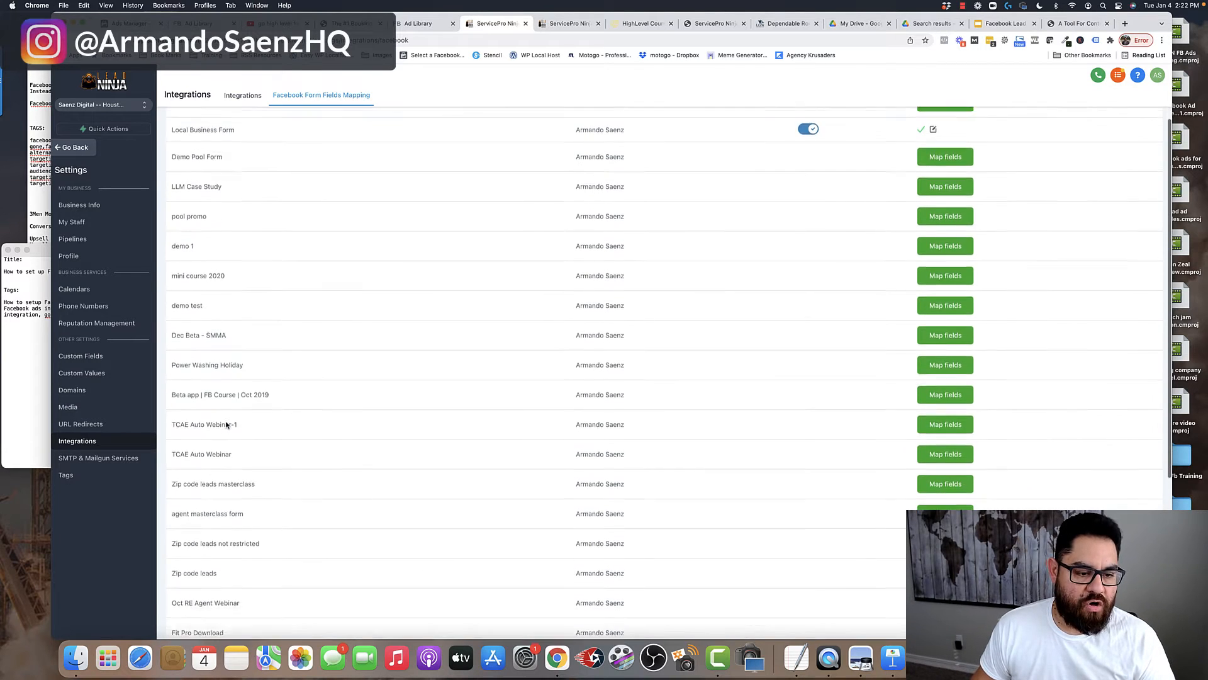
{"action": "scroll", "coordinate": [226, 425], "scroll_direction": "down", "scroll_amount": 9}
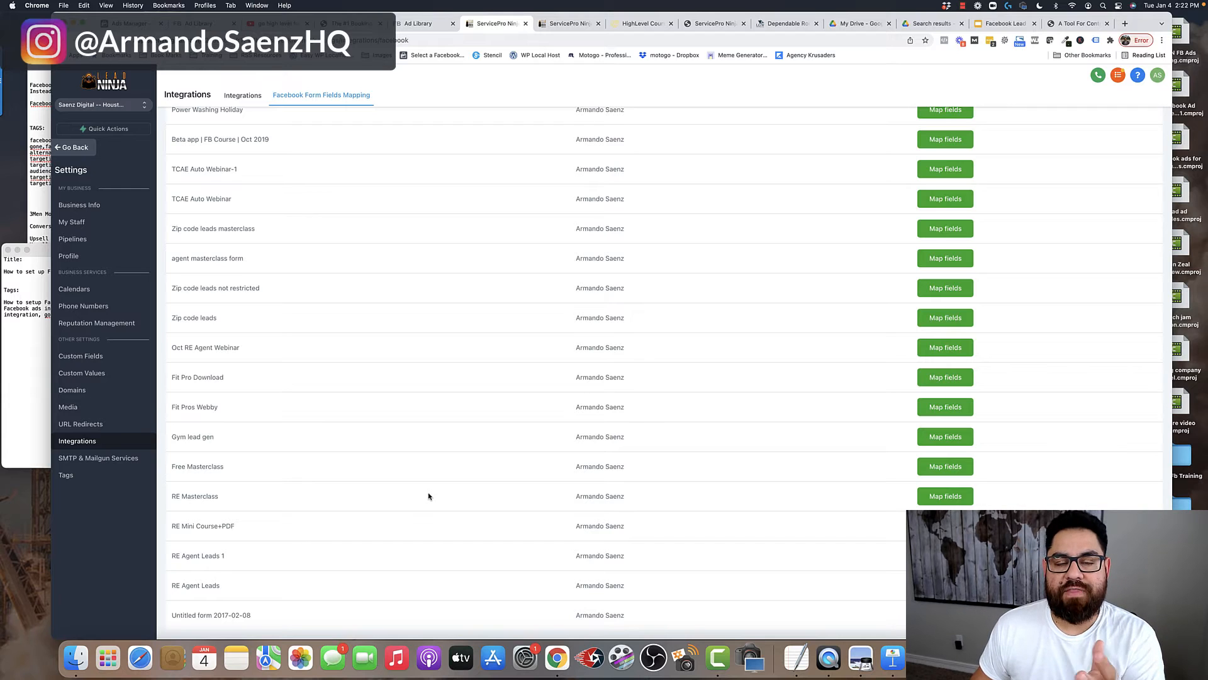
{"action": "scroll", "coordinate": [390, 423], "scroll_direction": "up", "scroll_amount": 12}
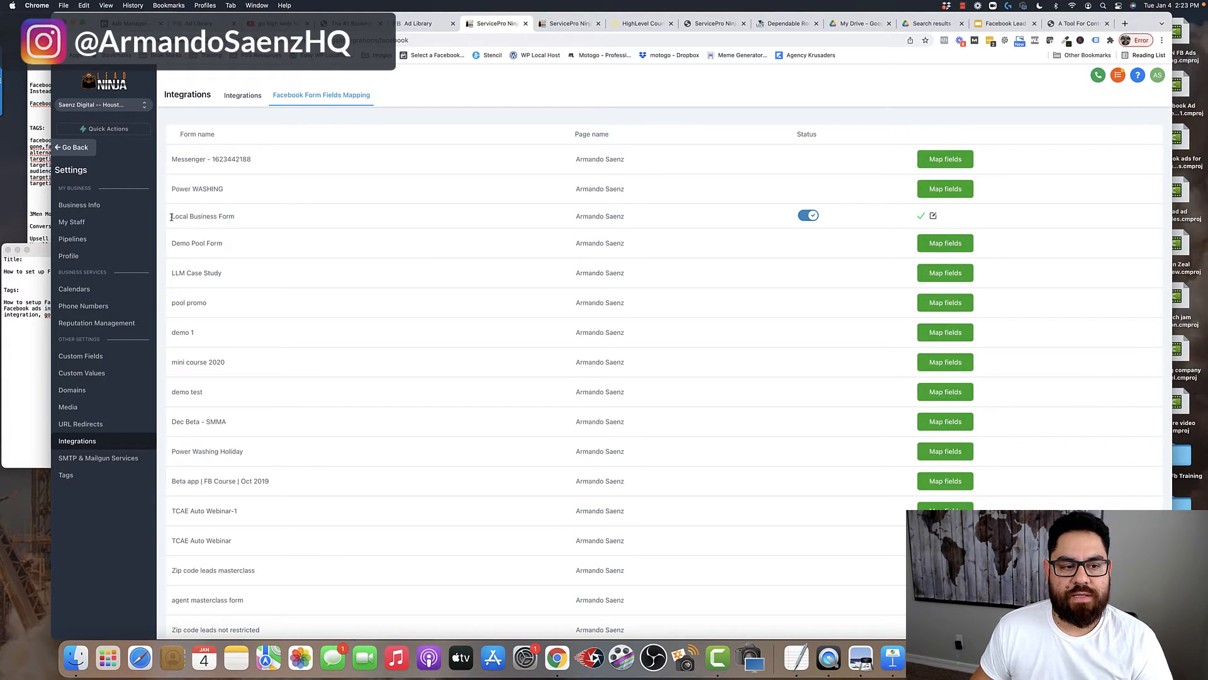
{"action": "left_click_drag", "start_coordinate": [172, 217], "coordinate": [872, 253]}
{"action": "left_click", "coordinate": [871, 254]}
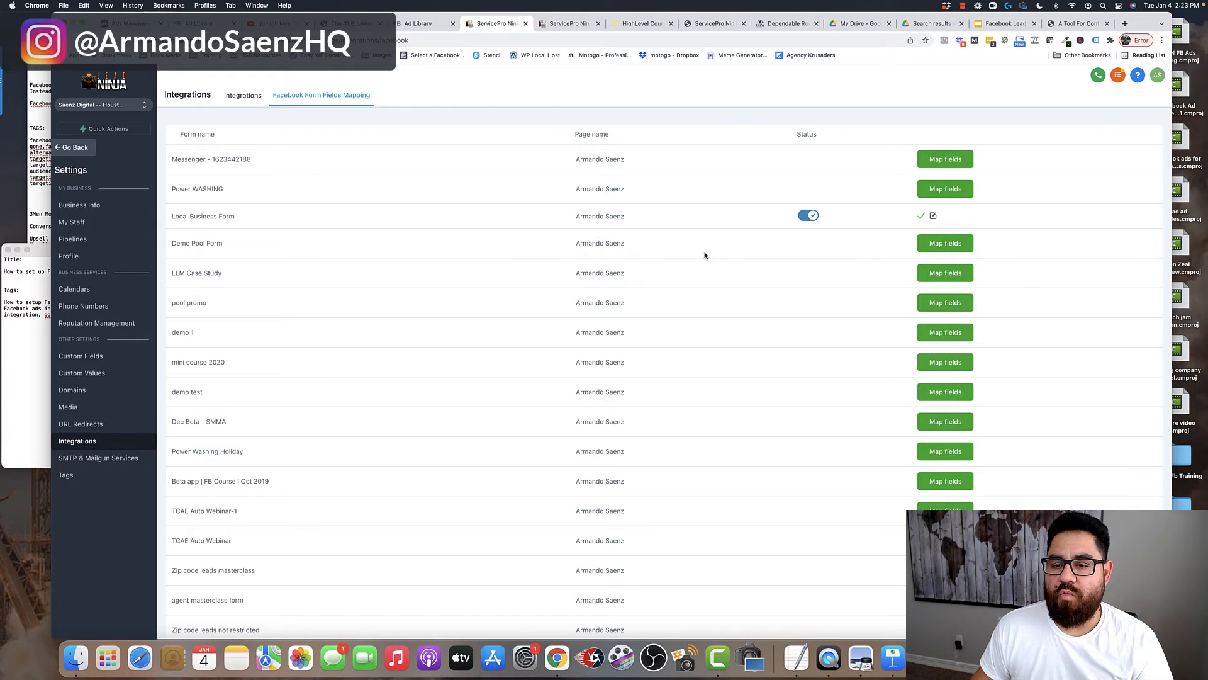
{"action": "left_click", "coordinate": [947, 243]}
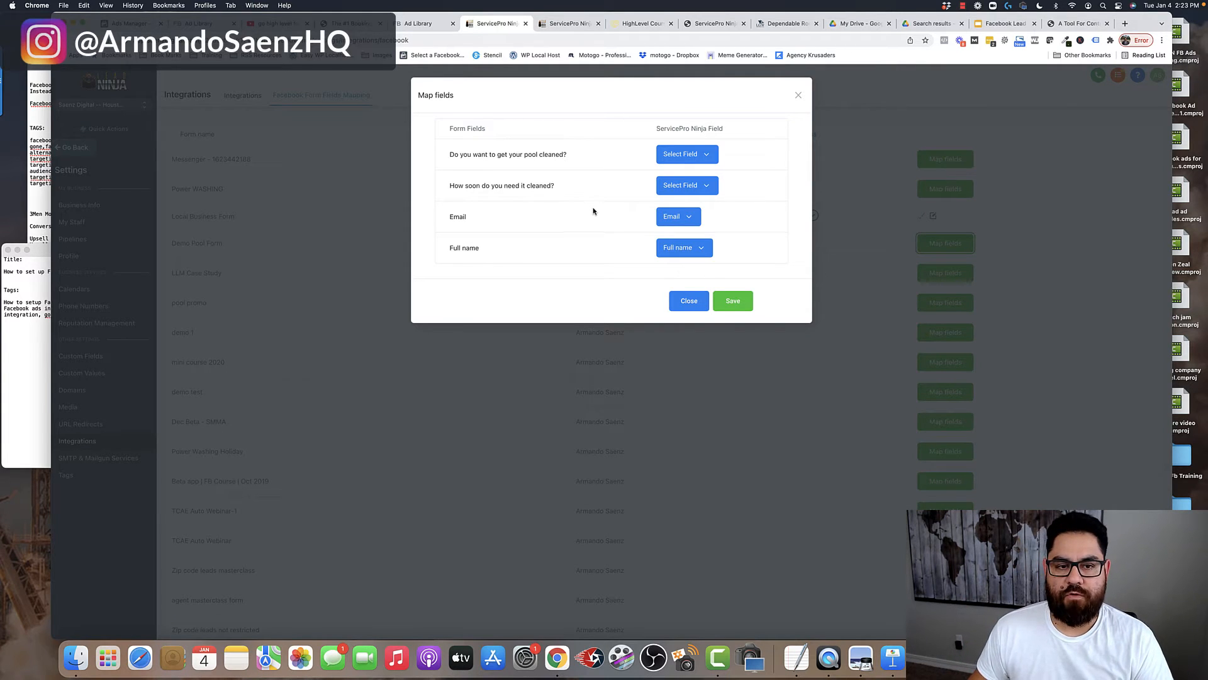
{"action": "left_click", "coordinate": [732, 302]}
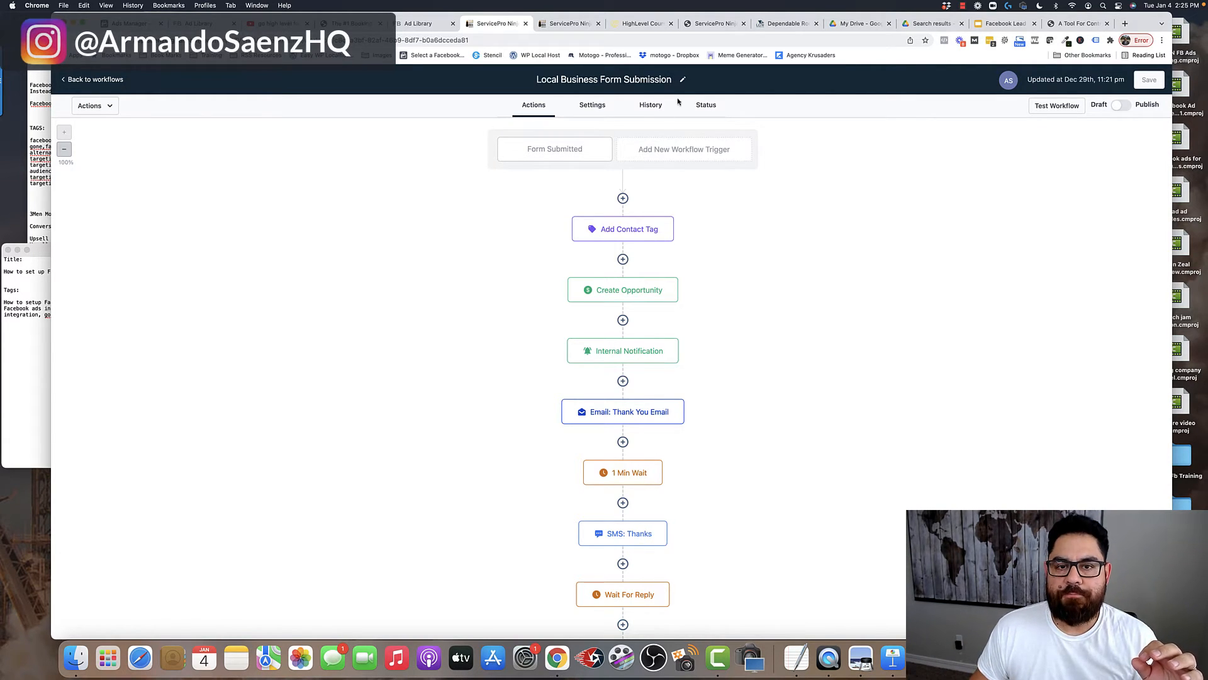
Switch back to Facebook Ads Manager and close the ad editor without publishing the draft items.
{"action": "left_click", "coordinate": [128, 25]}
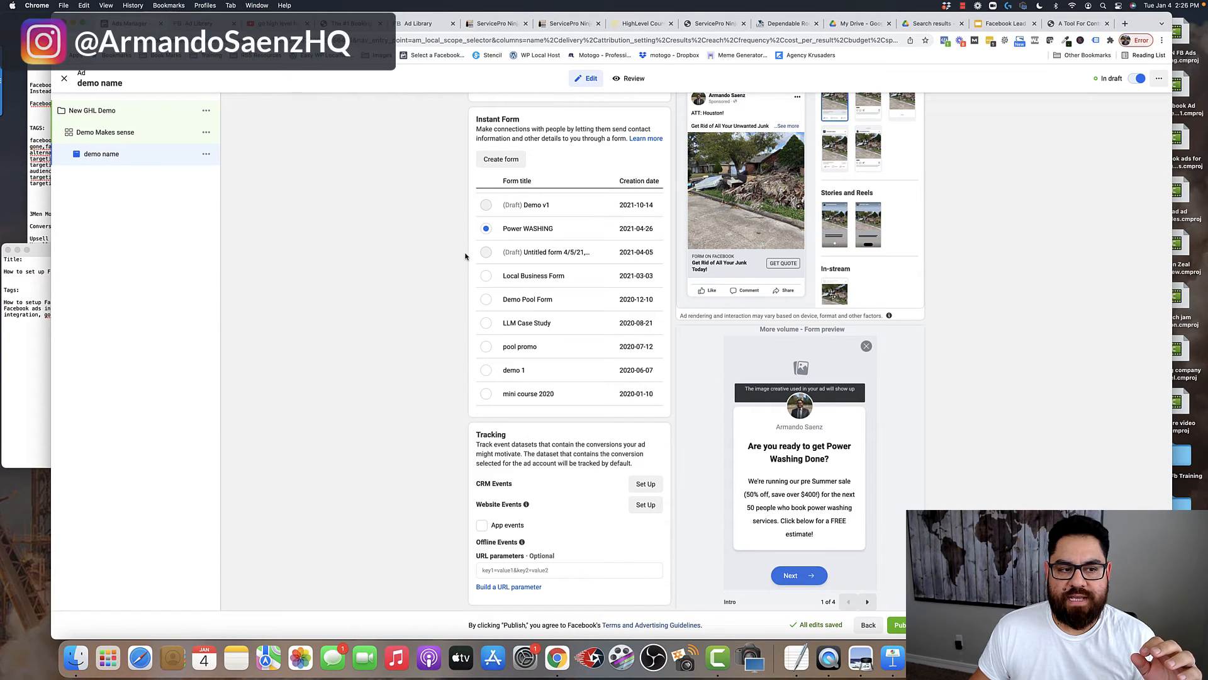
{"action": "left_click", "coordinate": [64, 79]}
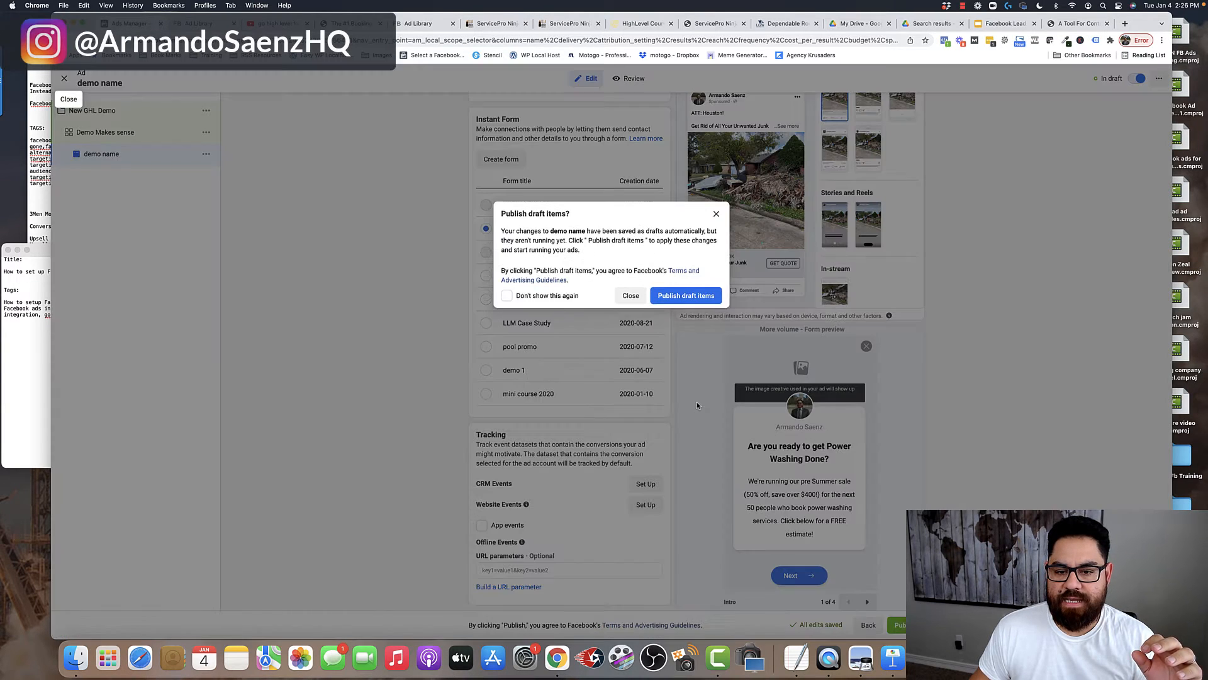
{"action": "left_click", "coordinate": [629, 300]}
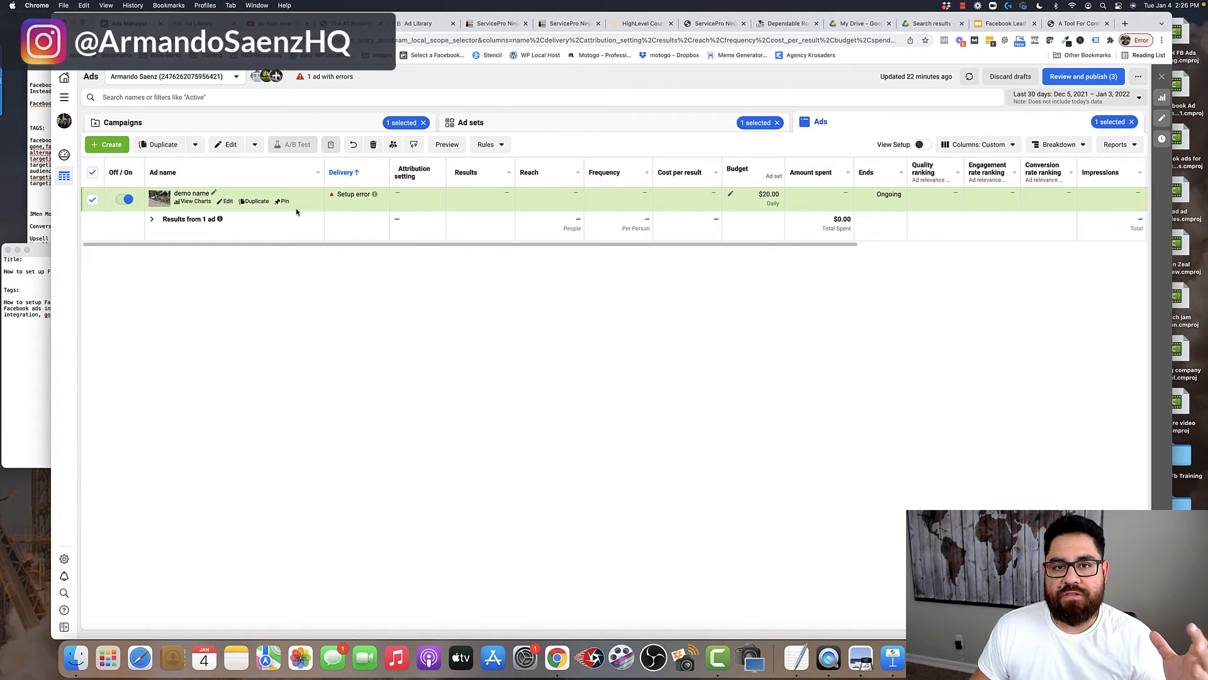
Switch to ServicePro Ninja and examine the Local Business Form Submission workflow's Form Submitted trigger, Add Contact Tag action and Create Opportunity action.
{"action": "left_click", "coordinate": [496, 25]}
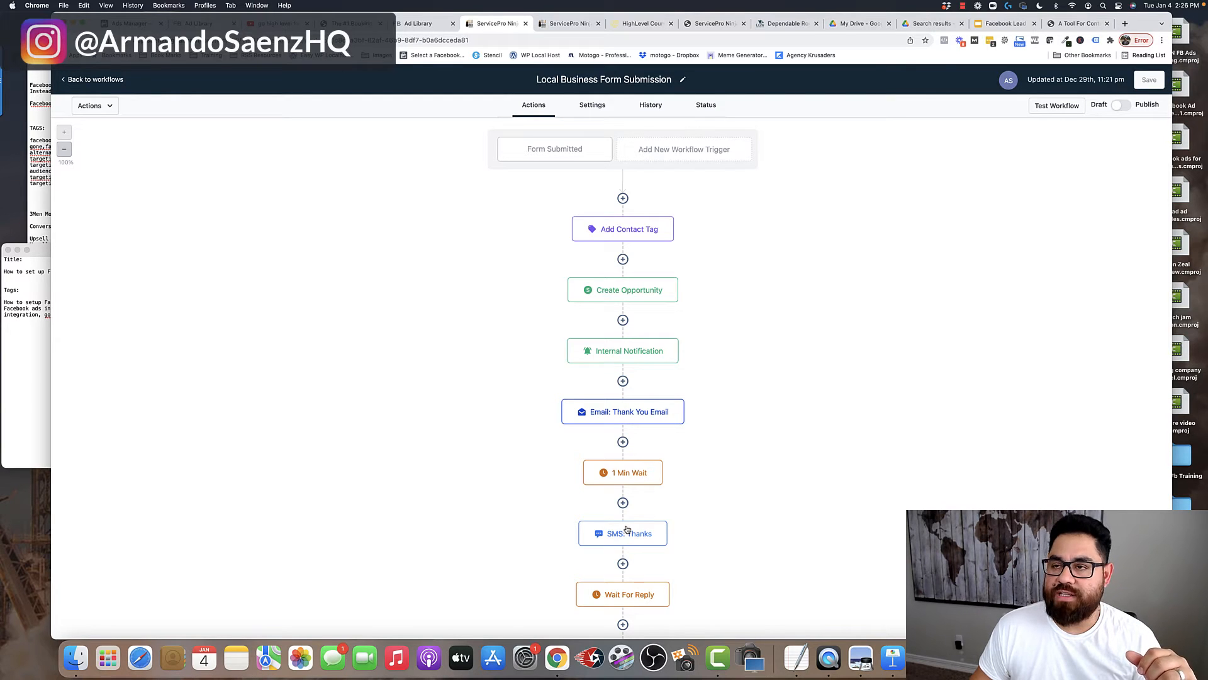
{"action": "left_click", "coordinate": [556, 151]}
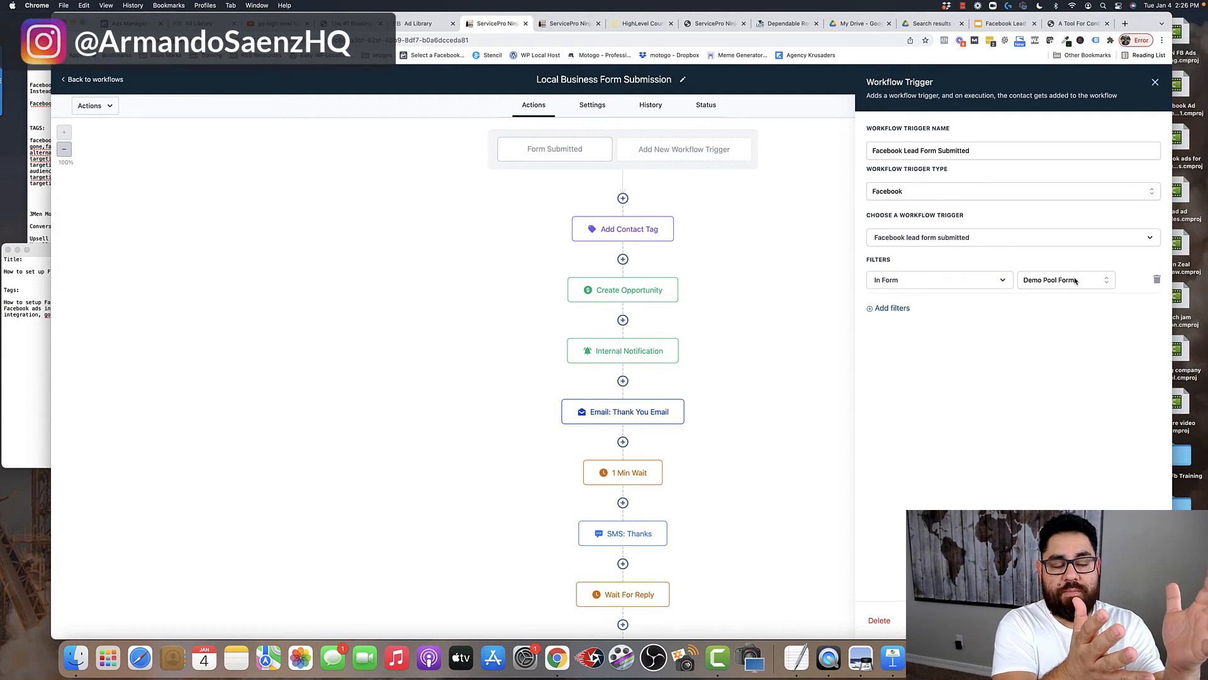
{"action": "left_click", "coordinate": [637, 236]}
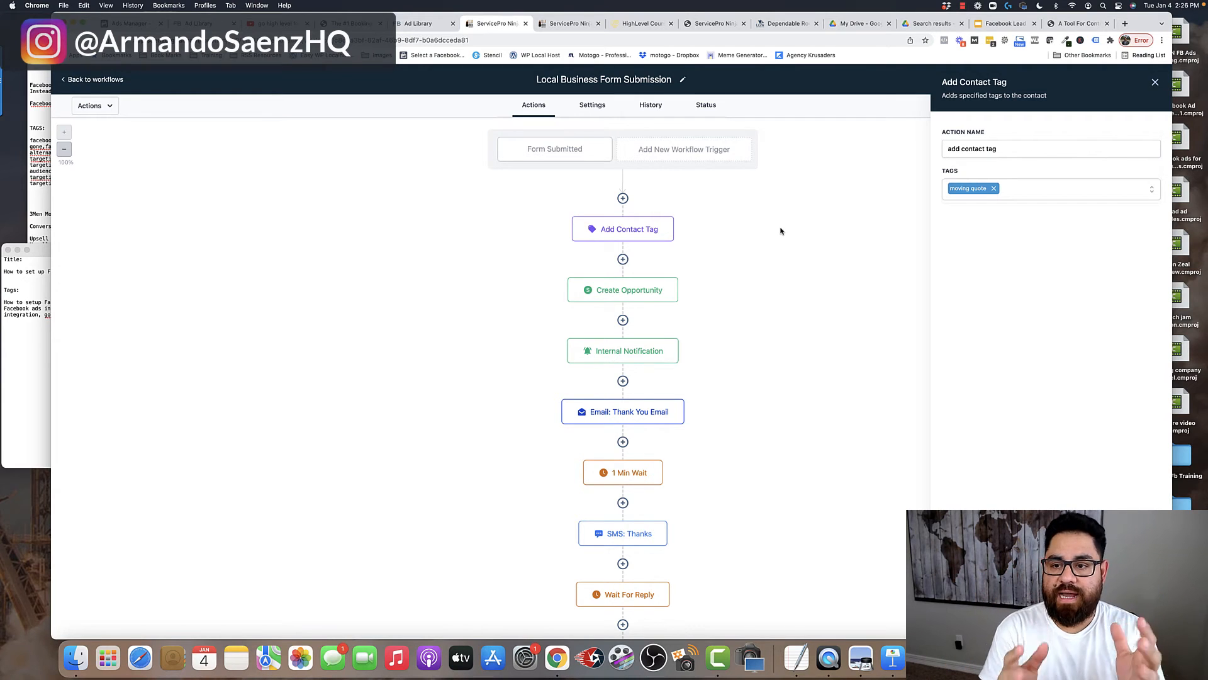
{"action": "left_click", "coordinate": [622, 291]}
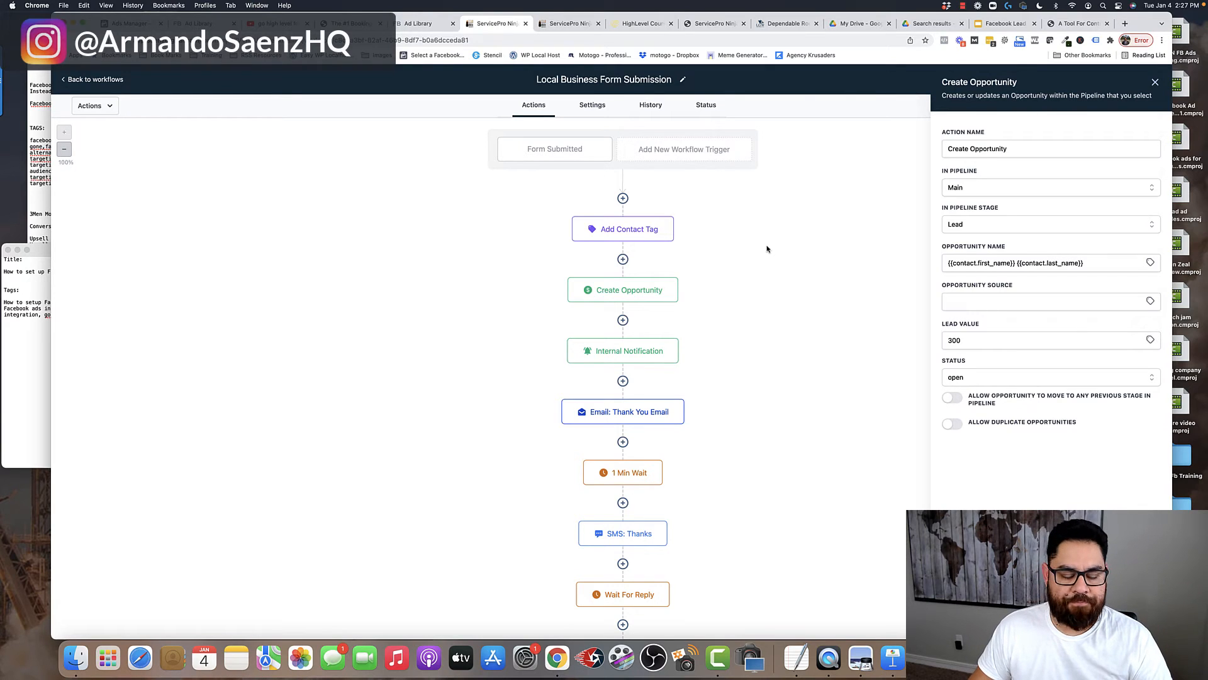
Examine the Internal Notification action's email settings and message, and the Thank You Email action's content.
{"action": "left_click", "coordinate": [638, 359]}
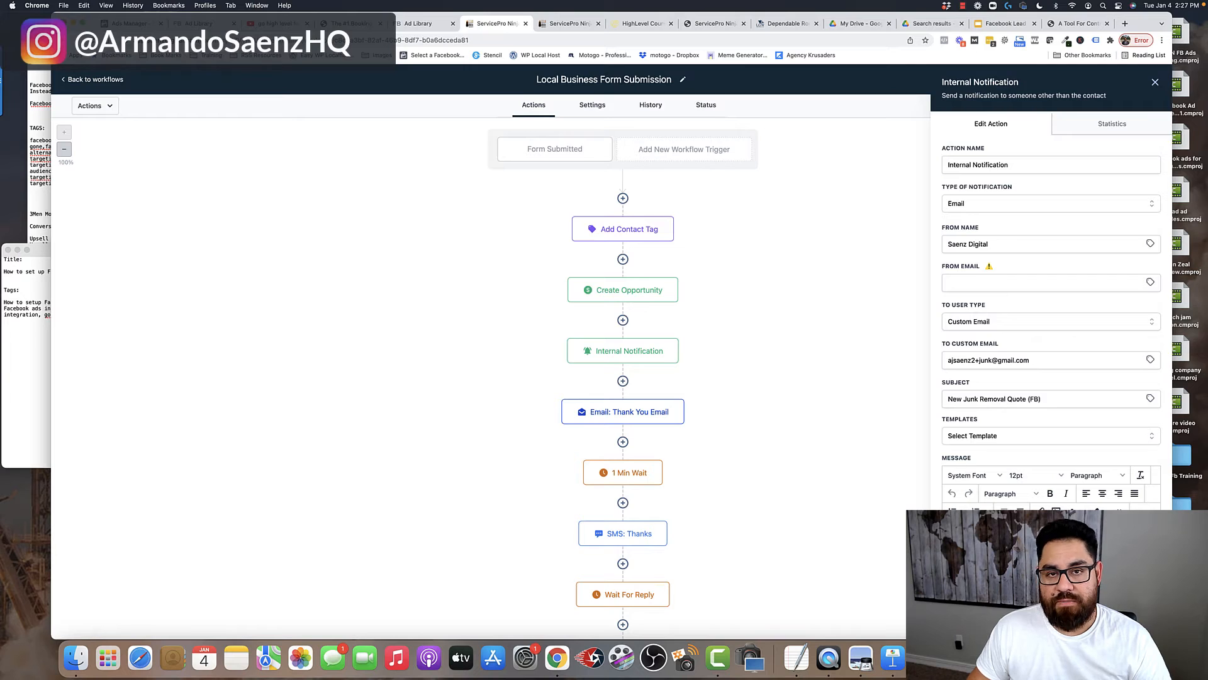
{"action": "scroll", "coordinate": [977, 497], "scroll_direction": "down", "scroll_amount": 5}
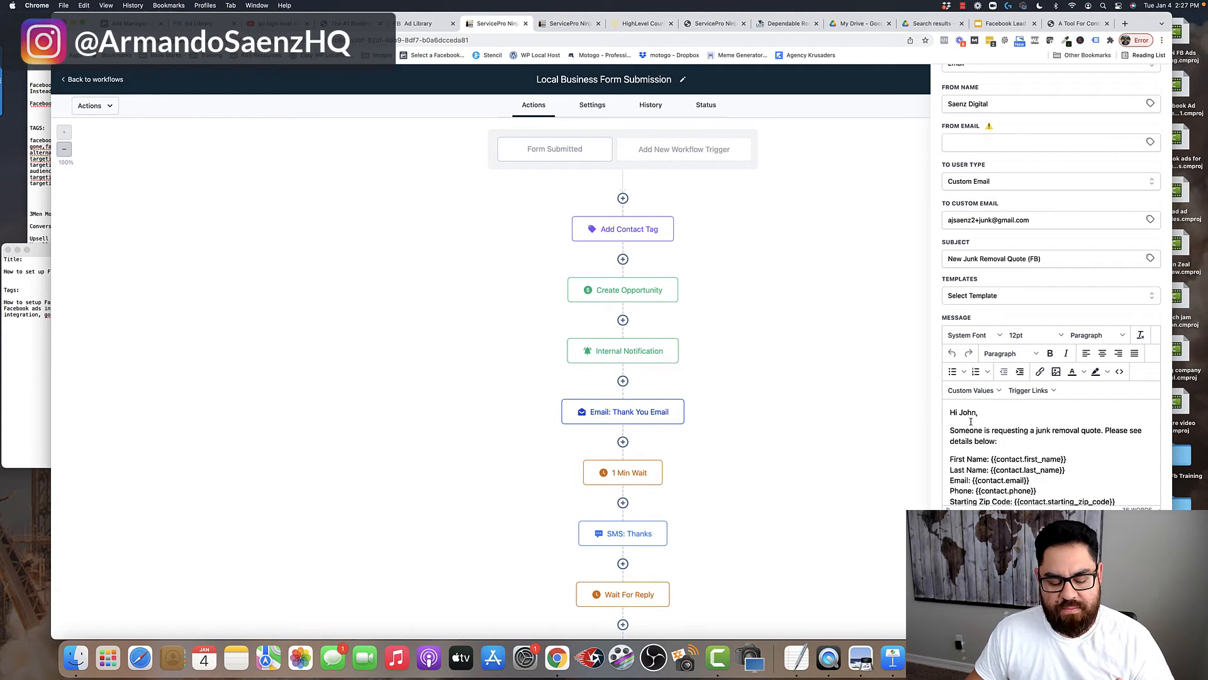
{"action": "scroll", "coordinate": [971, 421], "scroll_direction": "down", "scroll_amount": 1}
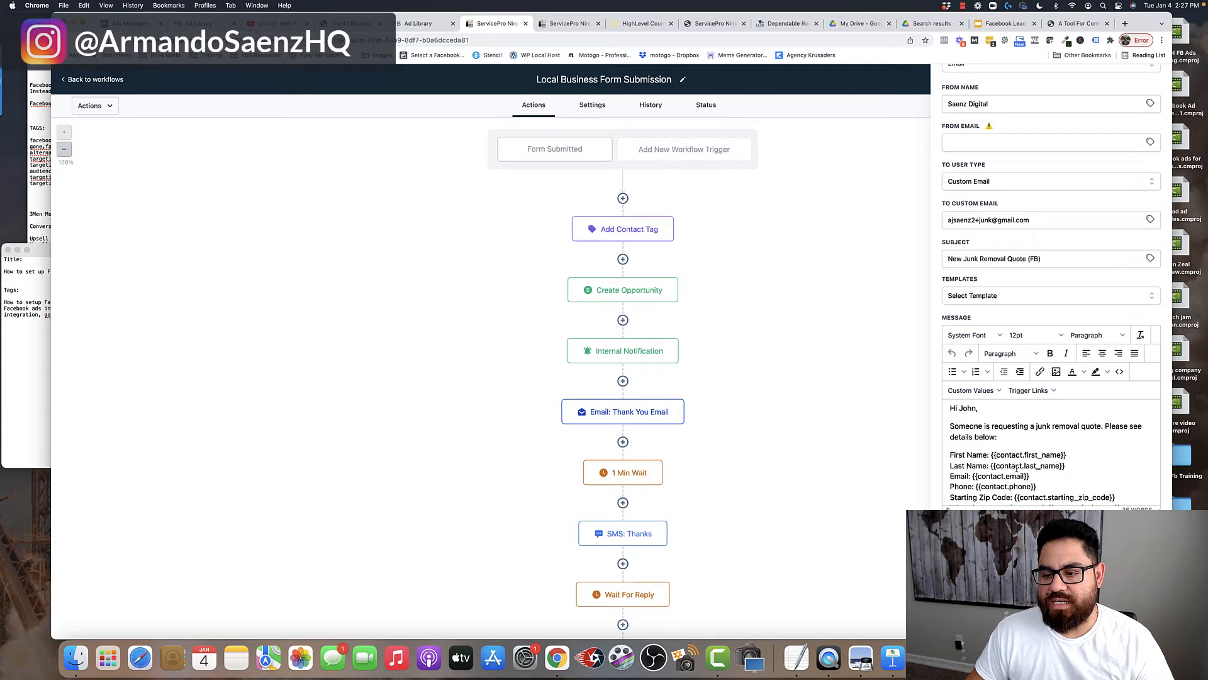
{"action": "scroll", "coordinate": [1080, 444], "scroll_direction": "down", "scroll_amount": 3}
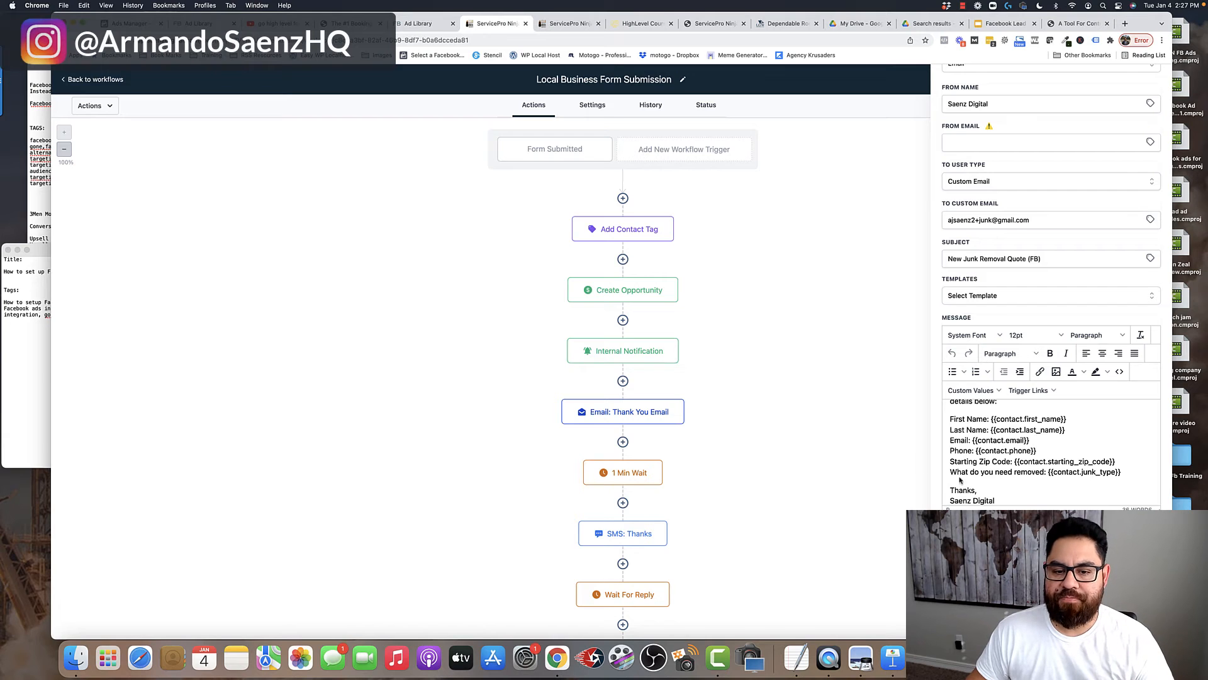
{"action": "left_click", "coordinate": [625, 417]}
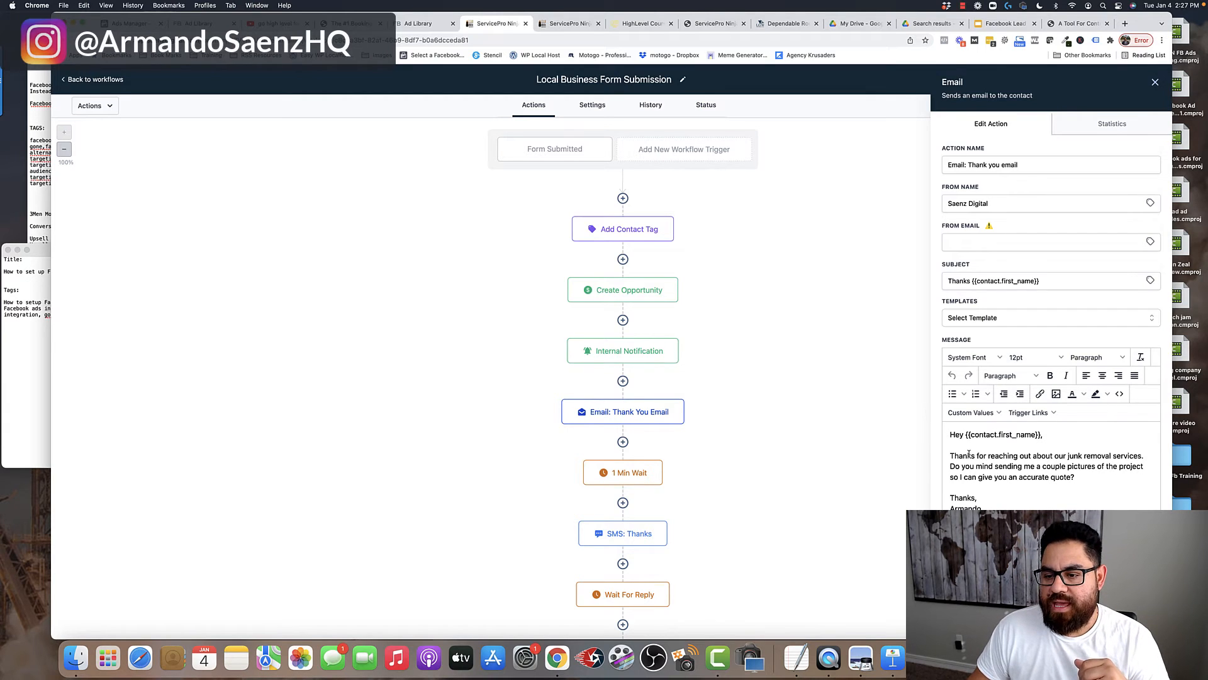
{"action": "scroll", "coordinate": [964, 445], "scroll_direction": "down", "scroll_amount": 2}
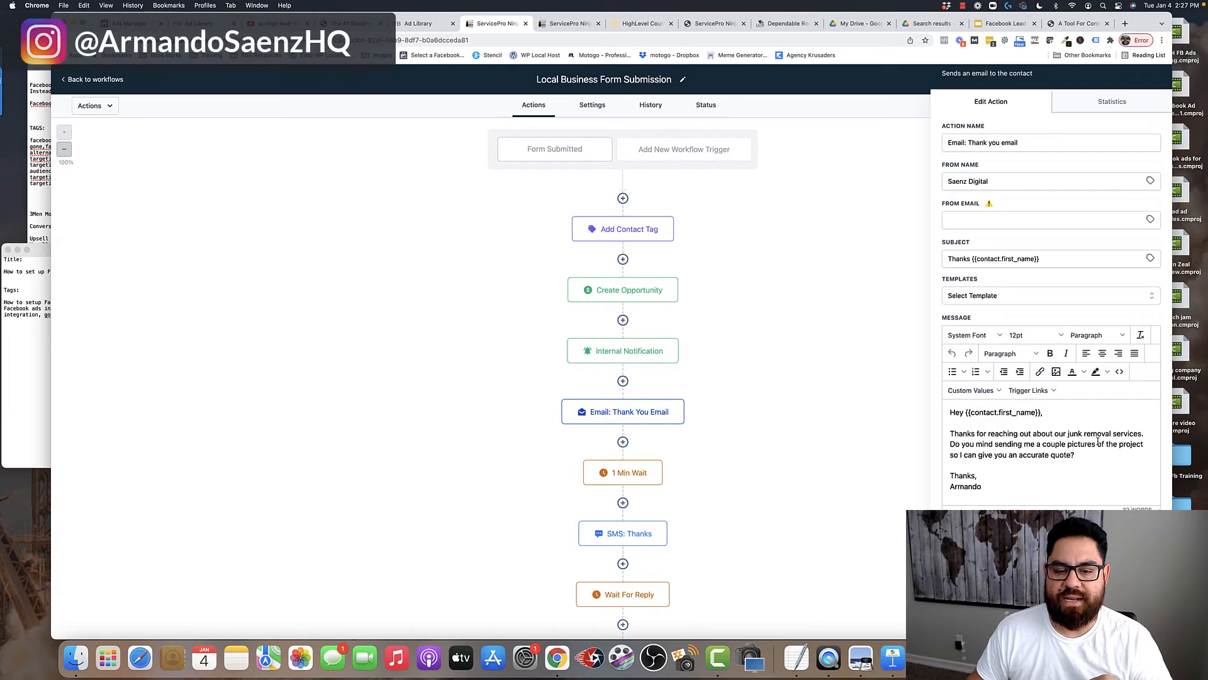
Examine the 1 Min Wait action's delay and the SMS: Thanks action's message in the workflow.
{"action": "left_click", "coordinate": [620, 473]}
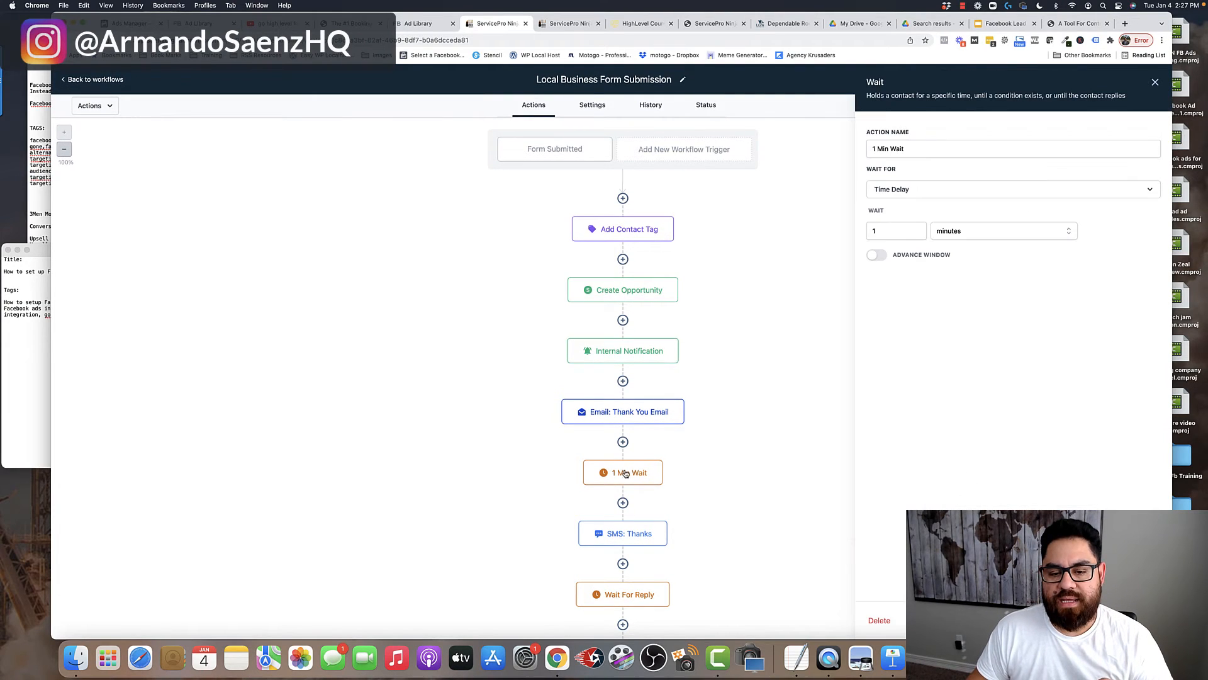
{"action": "scroll", "coordinate": [742, 394], "scroll_direction": "down", "scroll_amount": 2}
{"action": "left_click", "coordinate": [647, 462]}
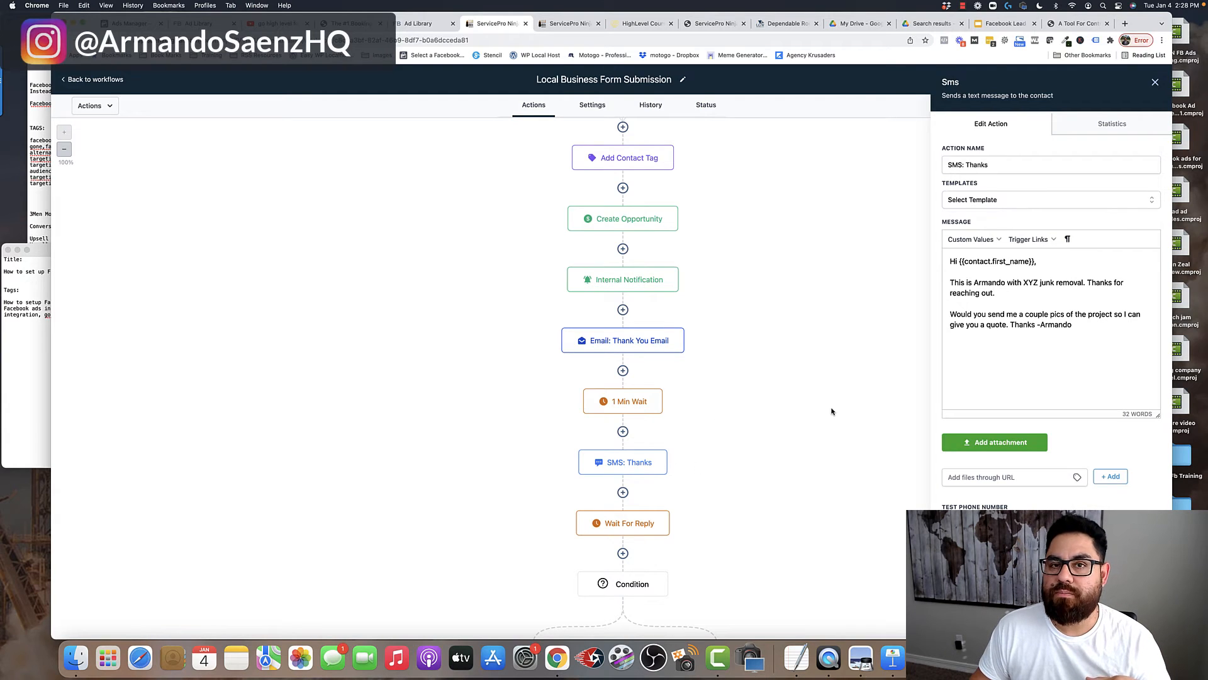
{"action": "scroll", "coordinate": [832, 408], "scroll_direction": "down", "scroll_amount": 3}
{"action": "scroll", "coordinate": [832, 408], "scroll_direction": "down", "scroll_amount": 3}
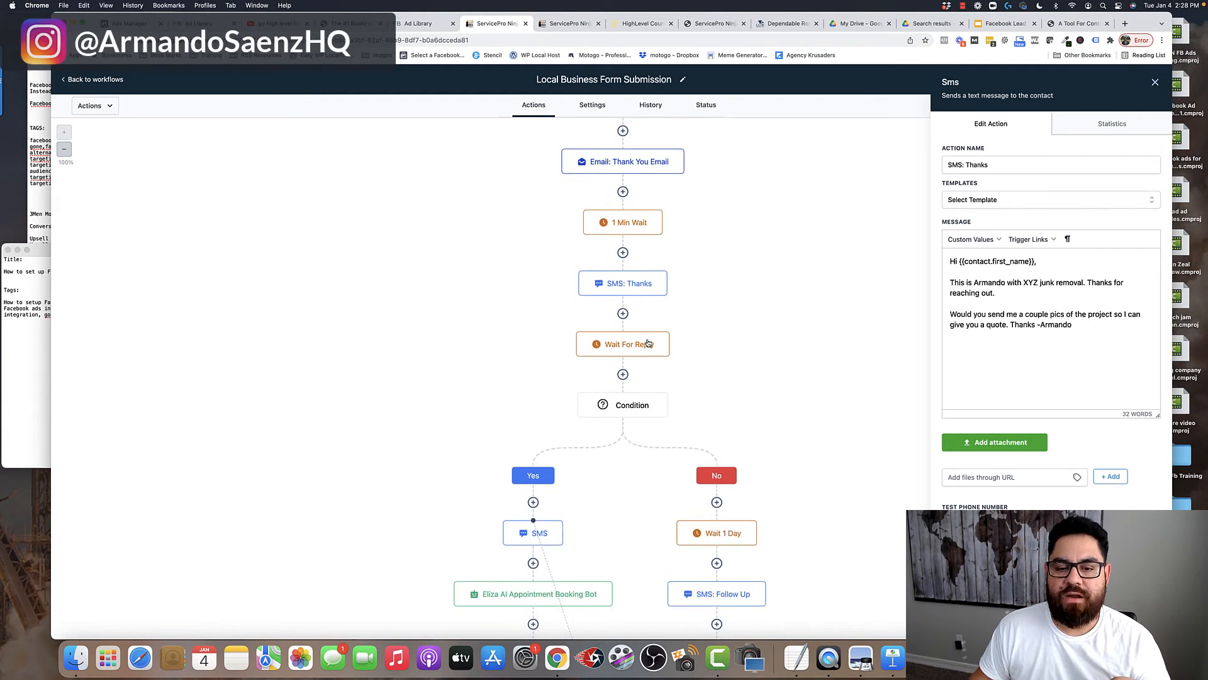
Examine the reply condition's Yes branch, including its SMS message and the Eliza AI Appointment Booking Bot settings.
{"action": "scroll", "coordinate": [645, 347], "scroll_direction": "down", "scroll_amount": 3}
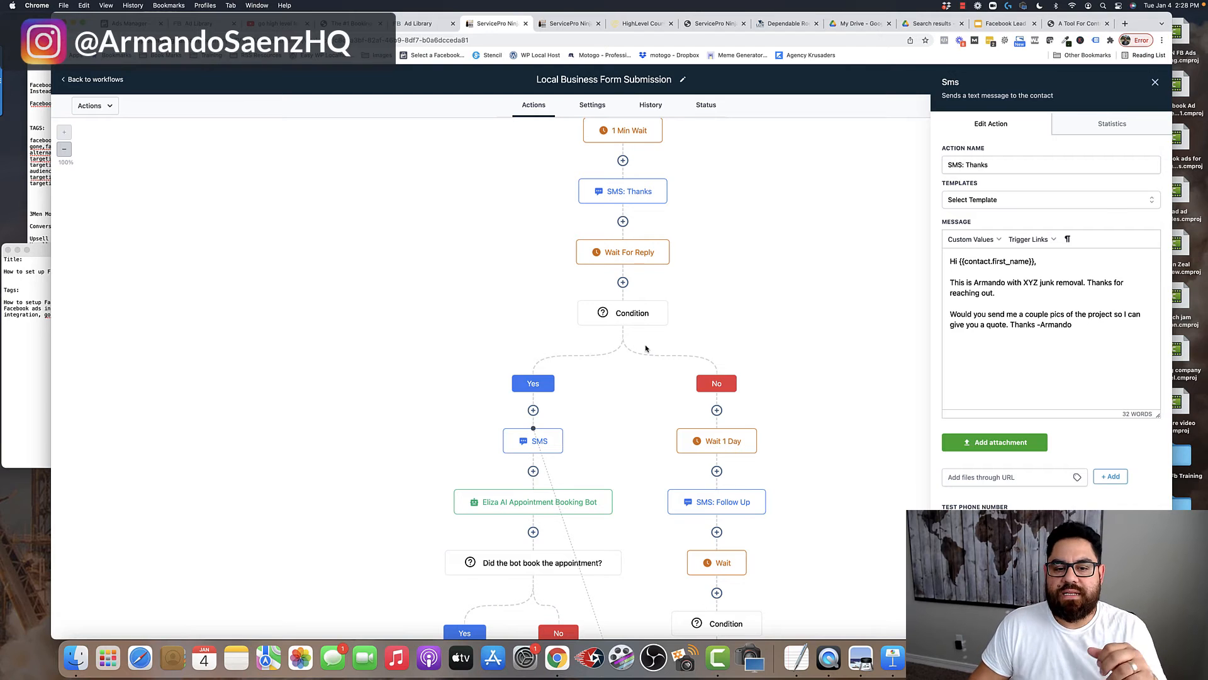
{"action": "scroll", "coordinate": [645, 350], "scroll_direction": "down", "scroll_amount": 2}
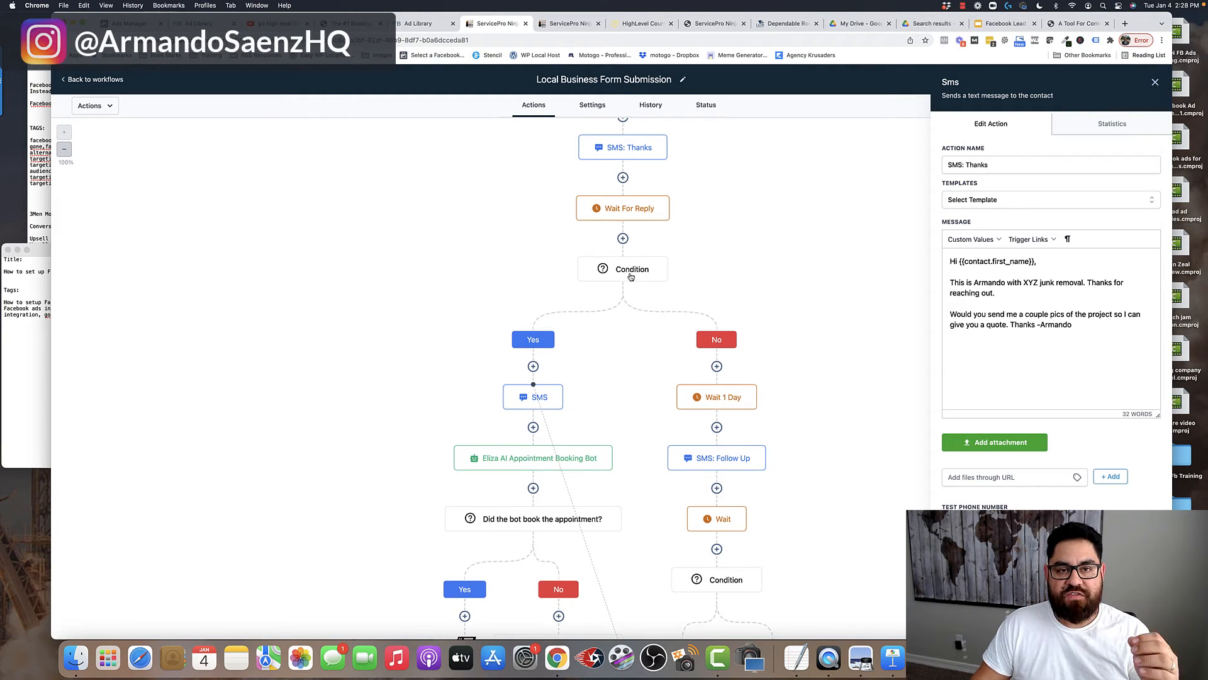
{"action": "left_click", "coordinate": [539, 396]}
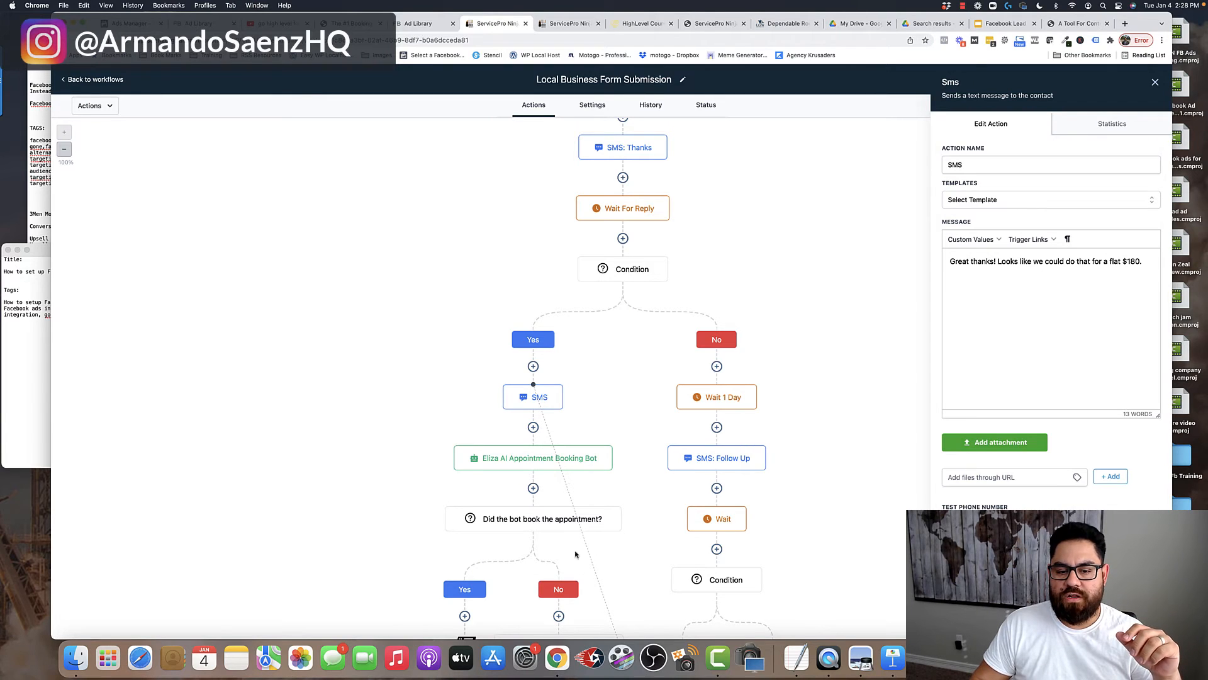
{"action": "left_click", "coordinate": [572, 463]}
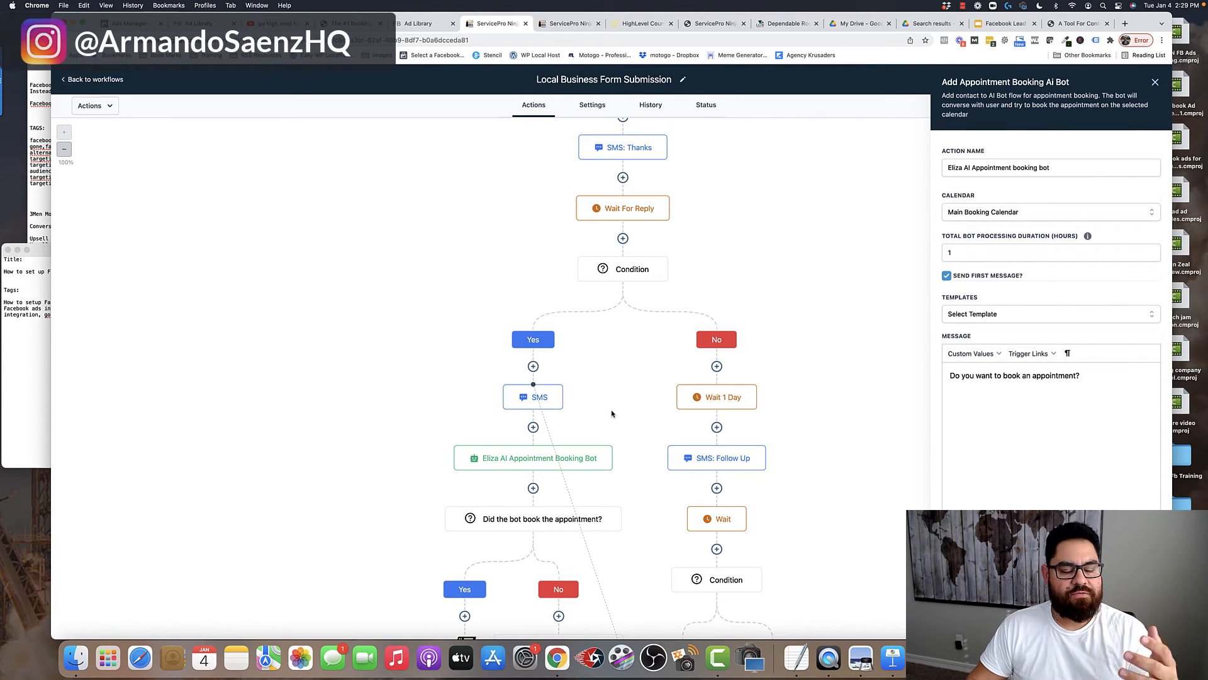
{"action": "scroll", "coordinate": [613, 414], "scroll_direction": "down", "scroll_amount": 2}
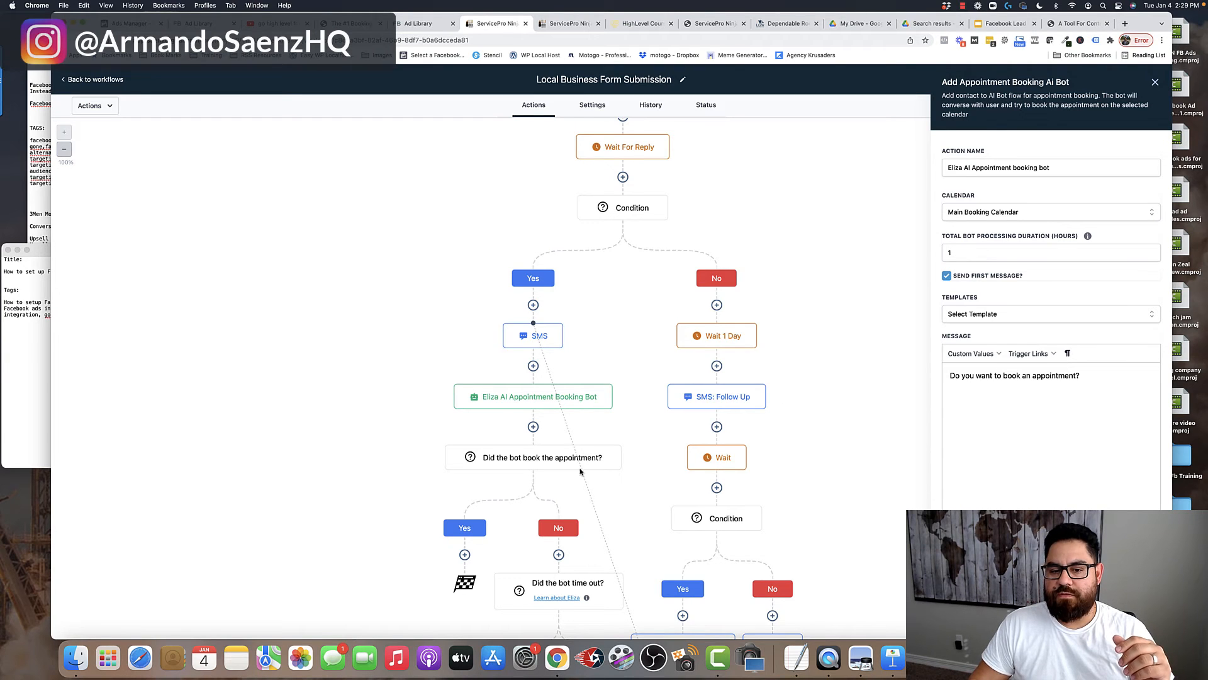
{"action": "scroll", "coordinate": [489, 523], "scroll_direction": "down", "scroll_amount": 4}
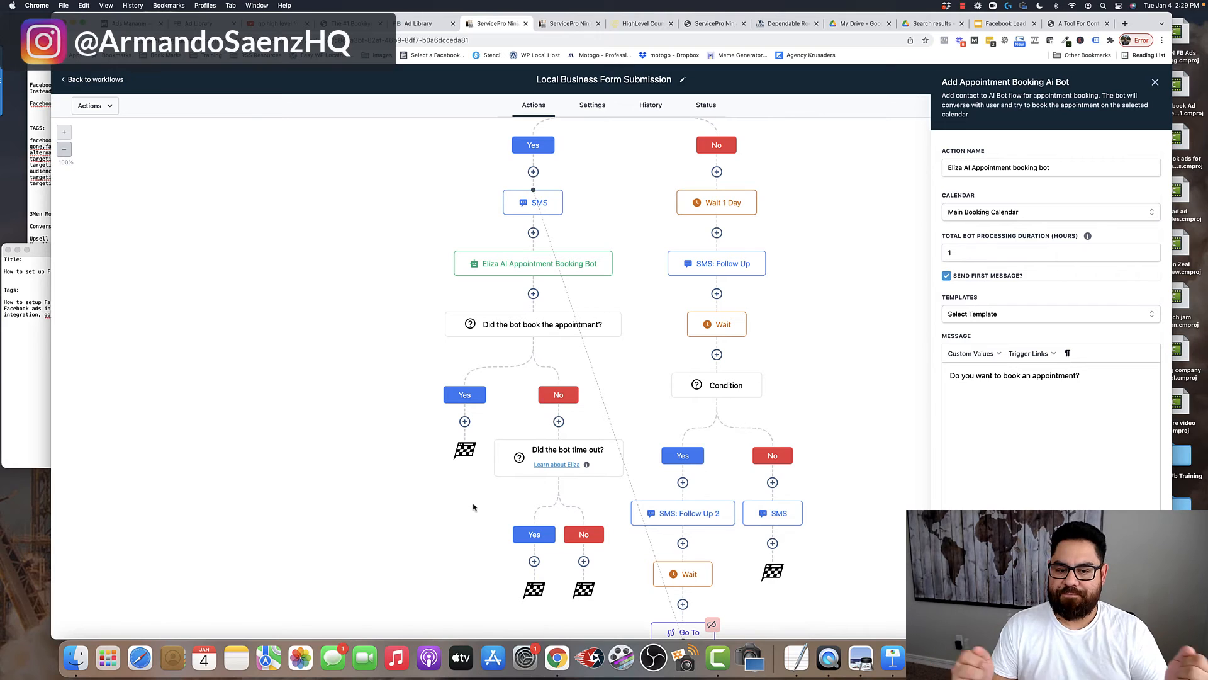
Examine the reply condition's No branch, including the Wait 1 Day delay, the follow-up messages and the closing SMS.
{"action": "scroll", "coordinate": [473, 507], "scroll_direction": "up", "scroll_amount": 3}
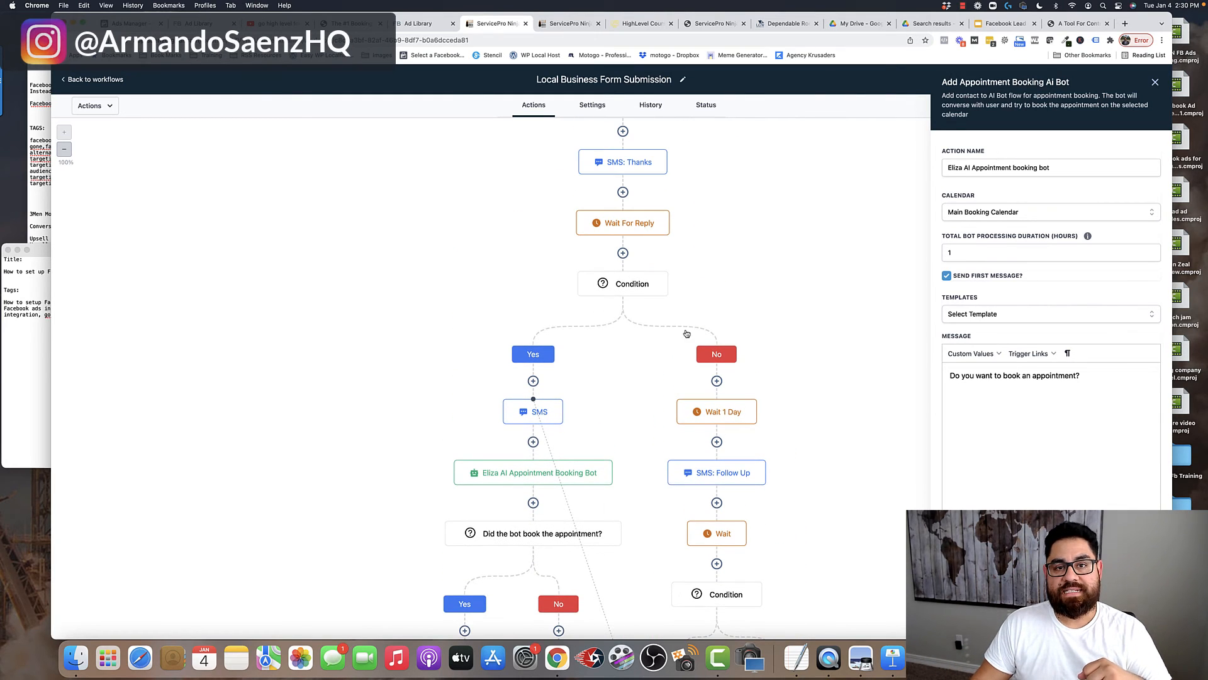
{"action": "left_click", "coordinate": [735, 413]}
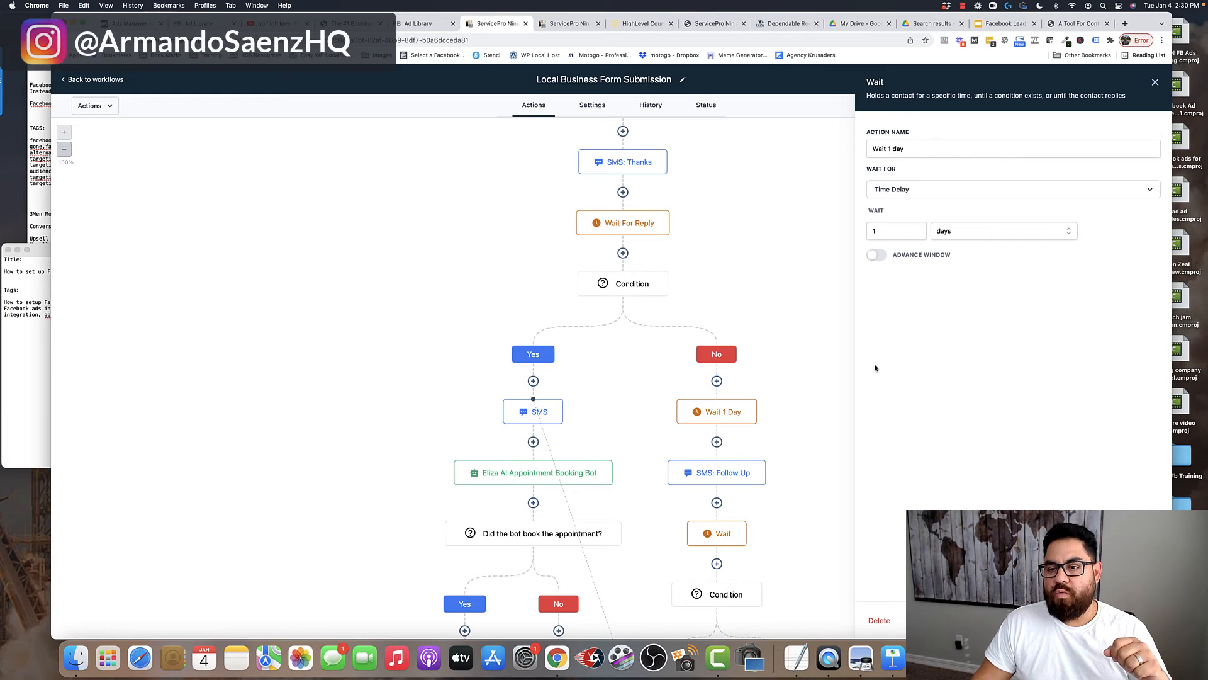
{"action": "left_click", "coordinate": [733, 474]}
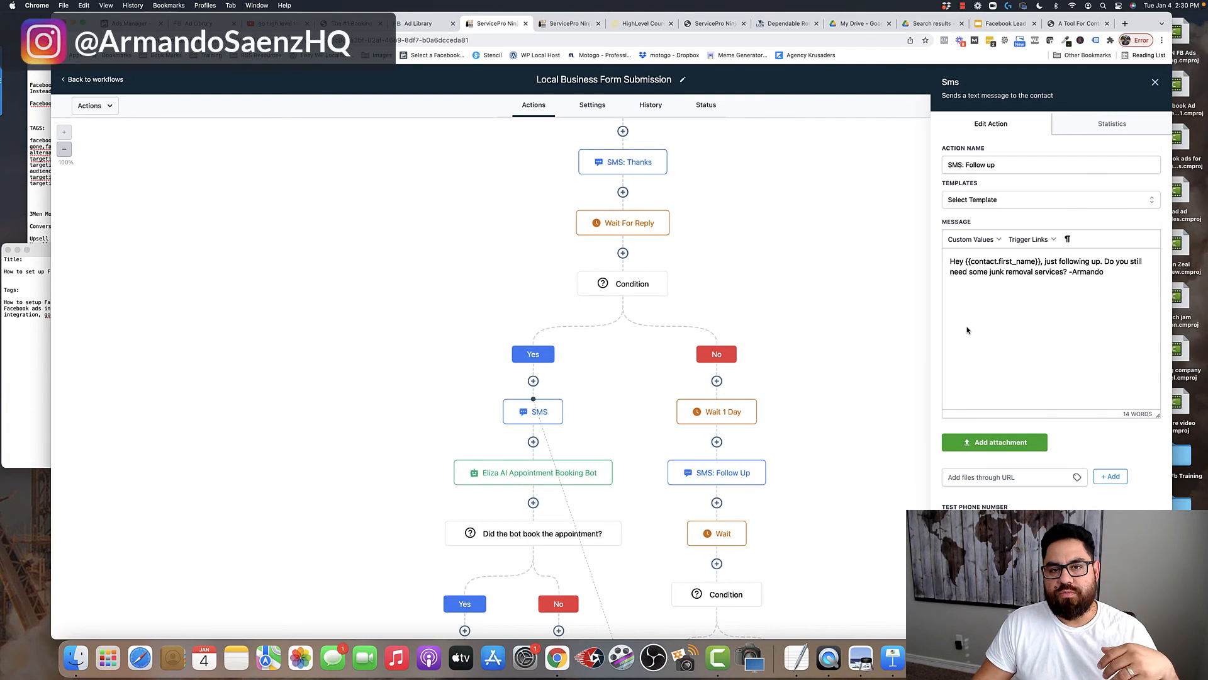
{"action": "scroll", "coordinate": [810, 369], "scroll_direction": "down", "scroll_amount": 5}
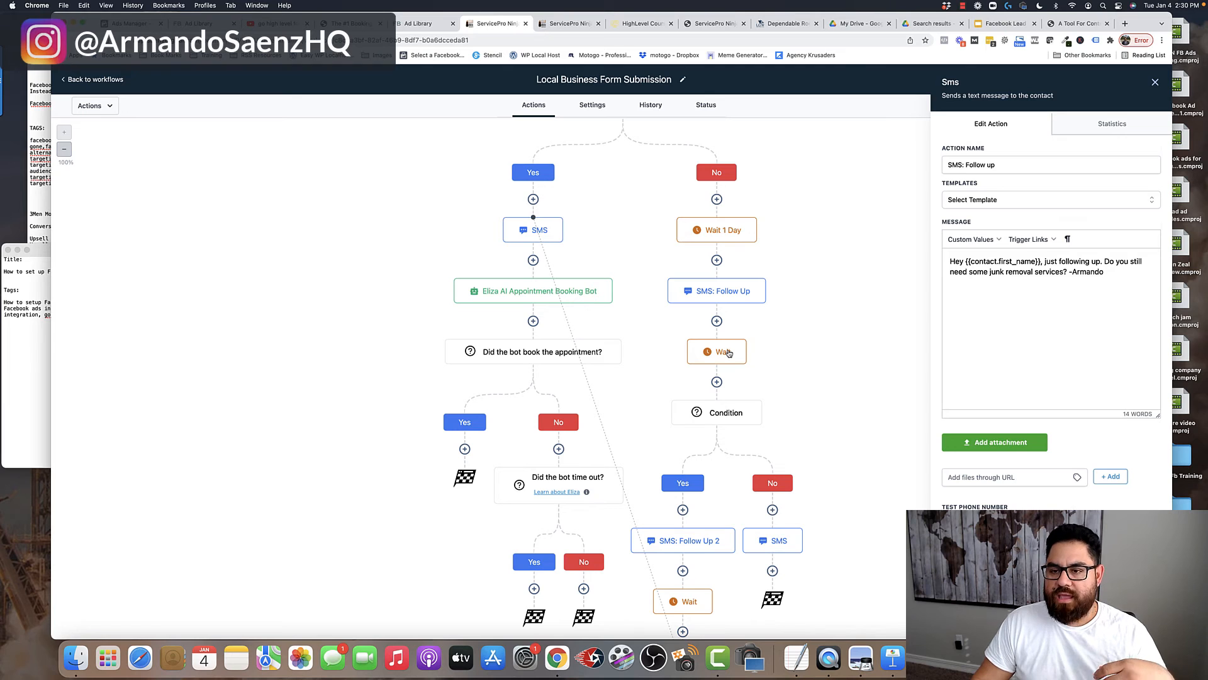
{"action": "scroll", "coordinate": [729, 353], "scroll_direction": "down", "scroll_amount": 2}
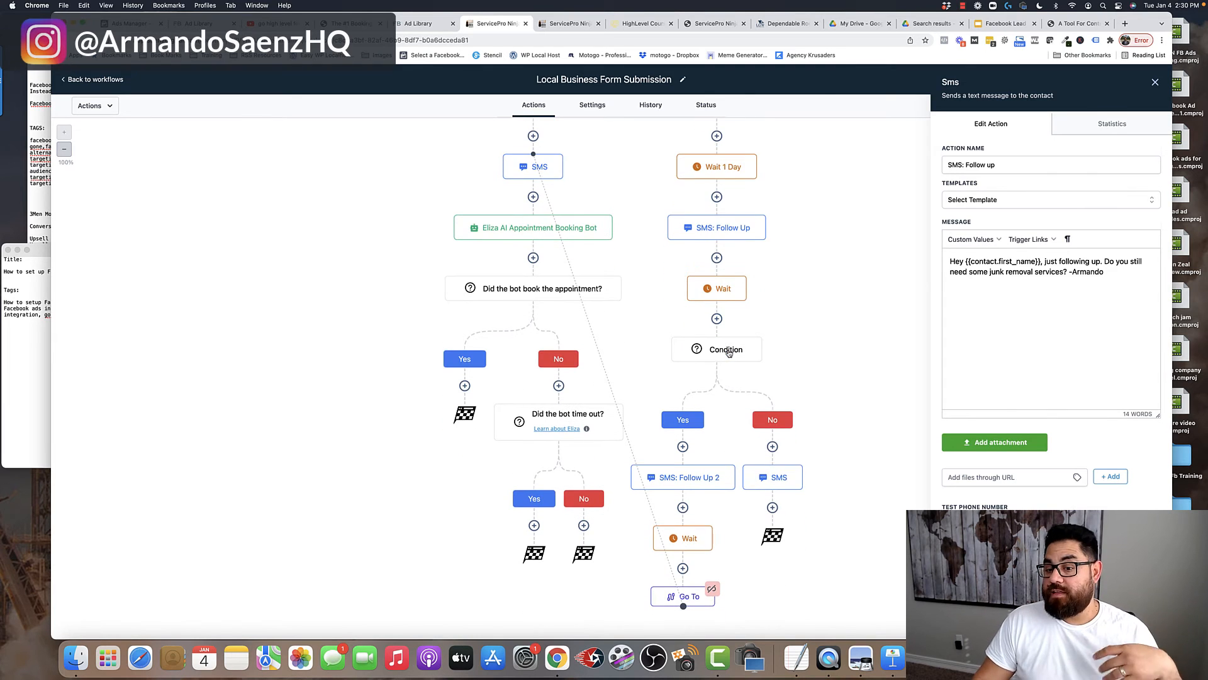
{"action": "left_click", "coordinate": [780, 484]}
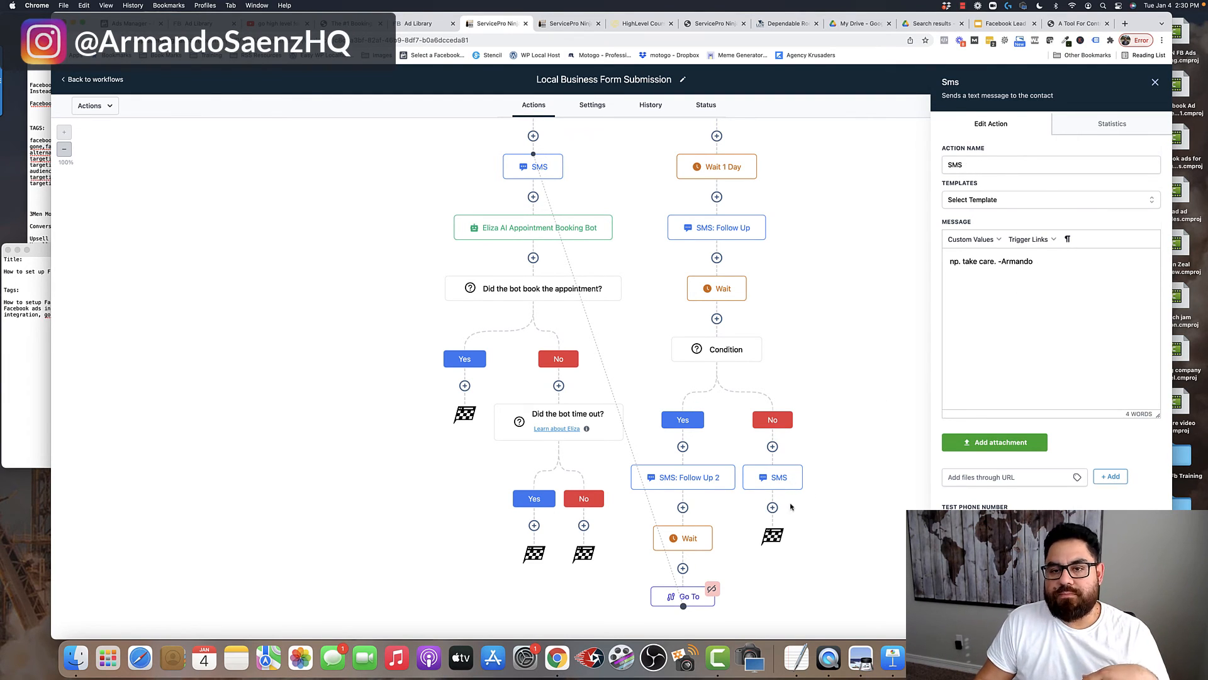
{"action": "left_click", "coordinate": [695, 487]}
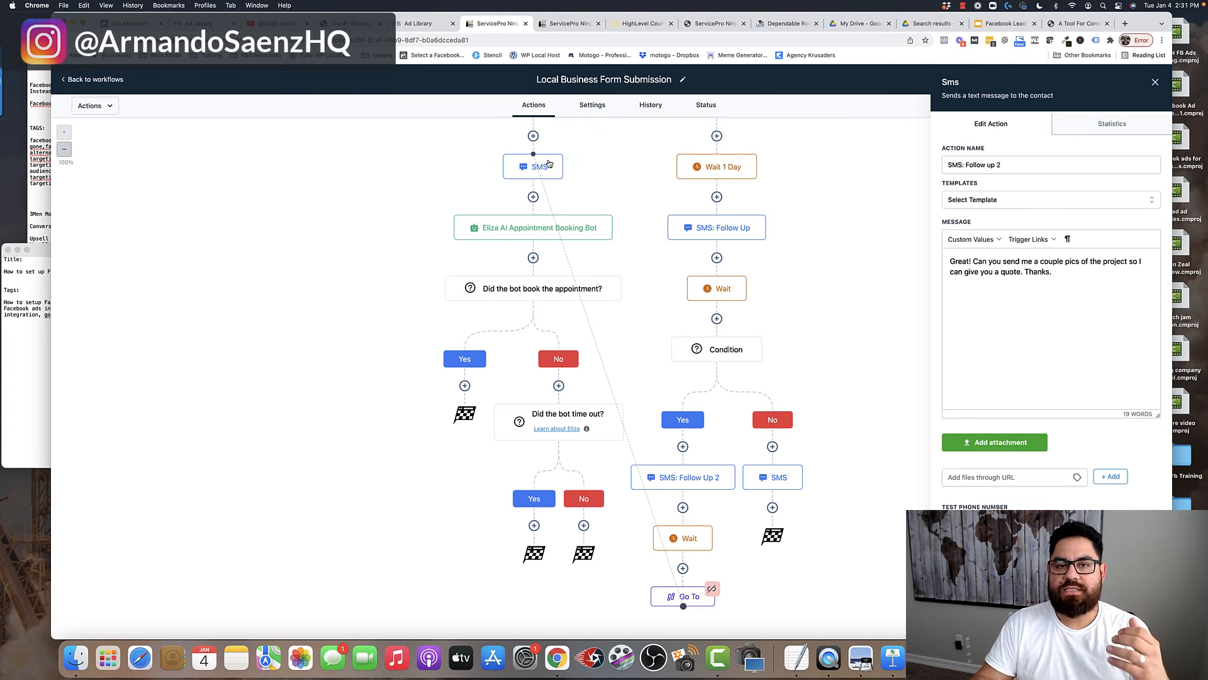
{"action": "scroll", "coordinate": [642, 318], "scroll_direction": "up", "scroll_amount": 7}
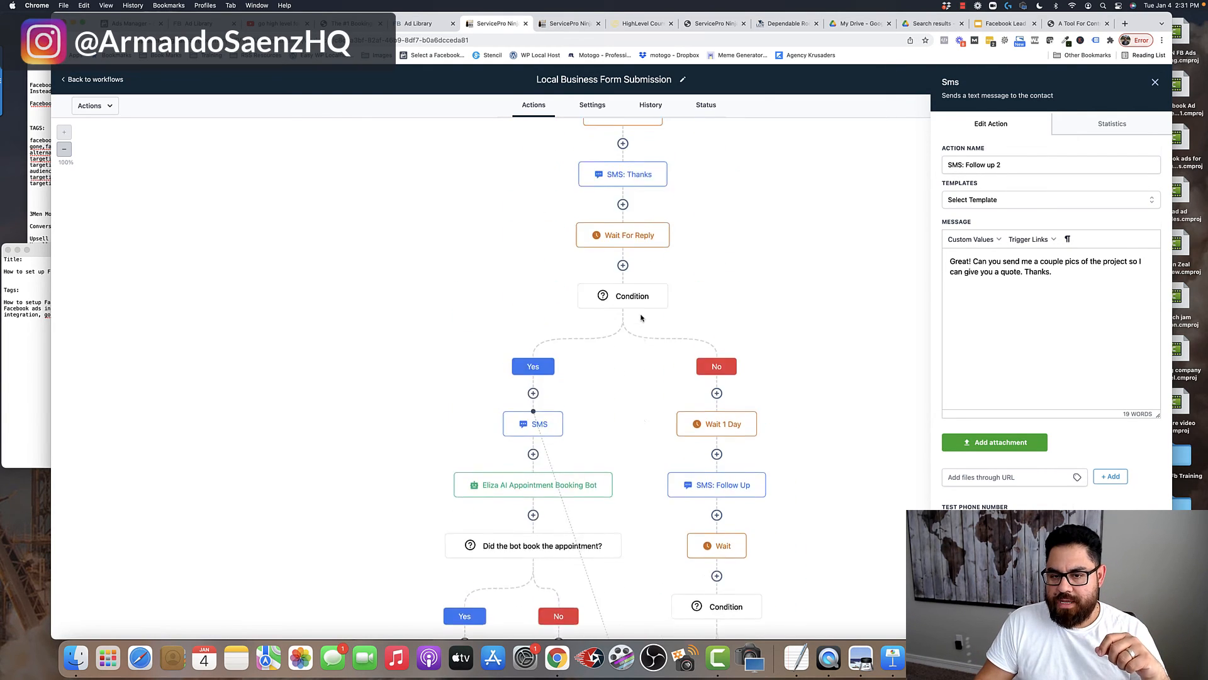
Review the test contact's automated SMS booking conversation through its last message and check the Request Payment option.
{"action": "scroll", "coordinate": [641, 318], "scroll_direction": "up", "scroll_amount": 3}
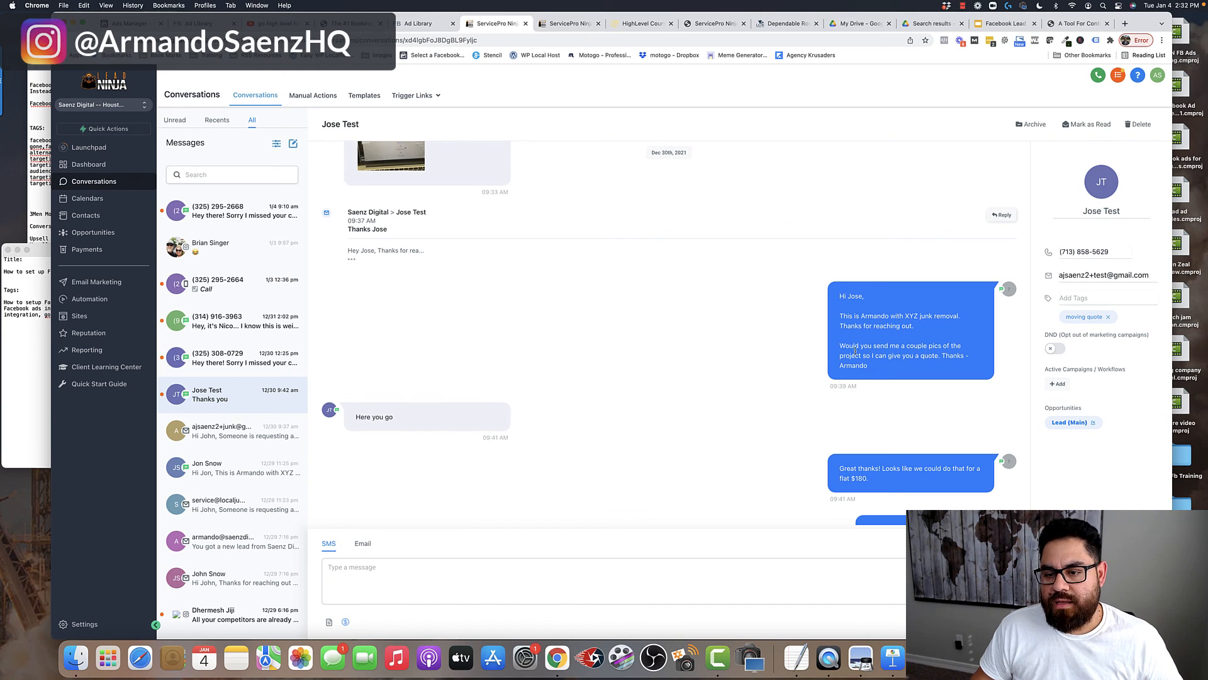
{"action": "scroll", "coordinate": [878, 361], "scroll_direction": "down", "scroll_amount": 1}
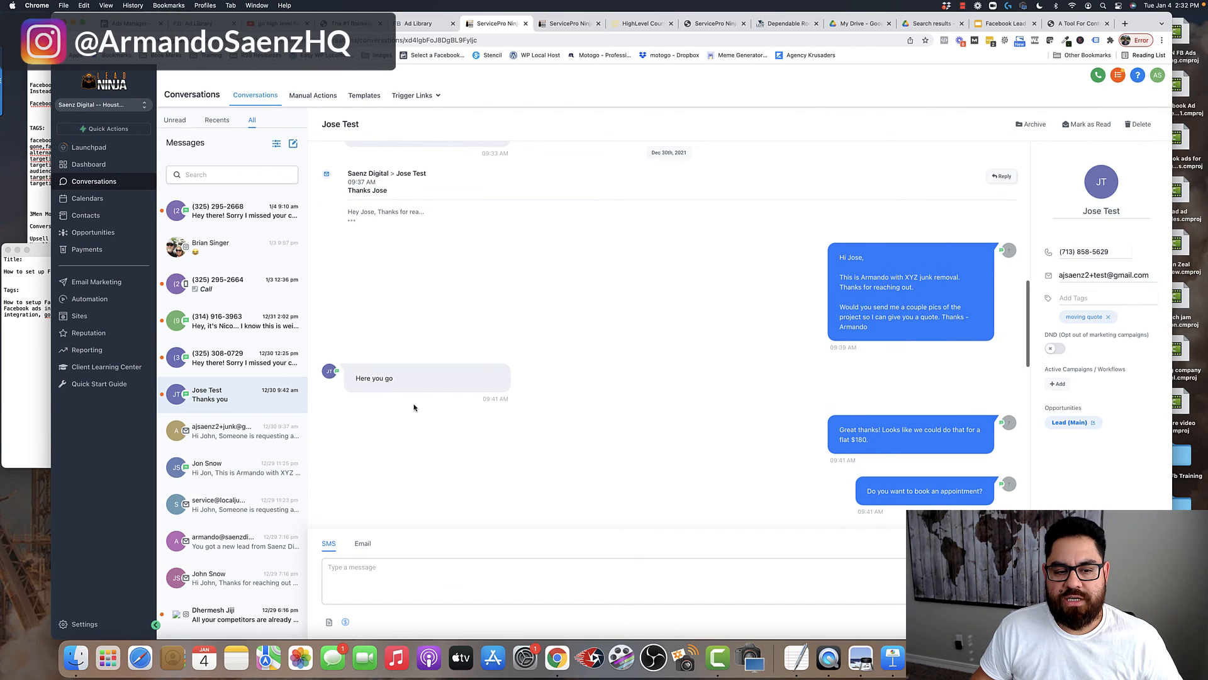
{"action": "scroll", "coordinate": [755, 327], "scroll_direction": "down", "scroll_amount": 5}
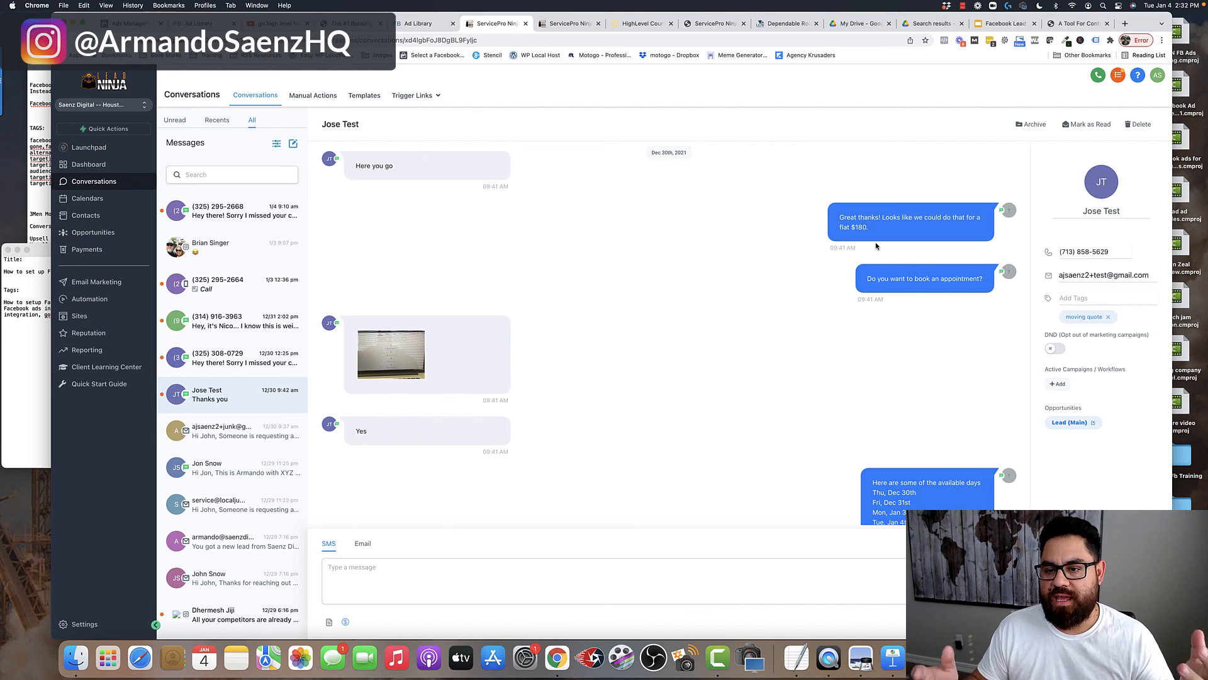
{"action": "scroll", "coordinate": [876, 245], "scroll_direction": "down", "scroll_amount": 2}
{"action": "scroll", "coordinate": [876, 245], "scroll_direction": "down", "scroll_amount": 1}
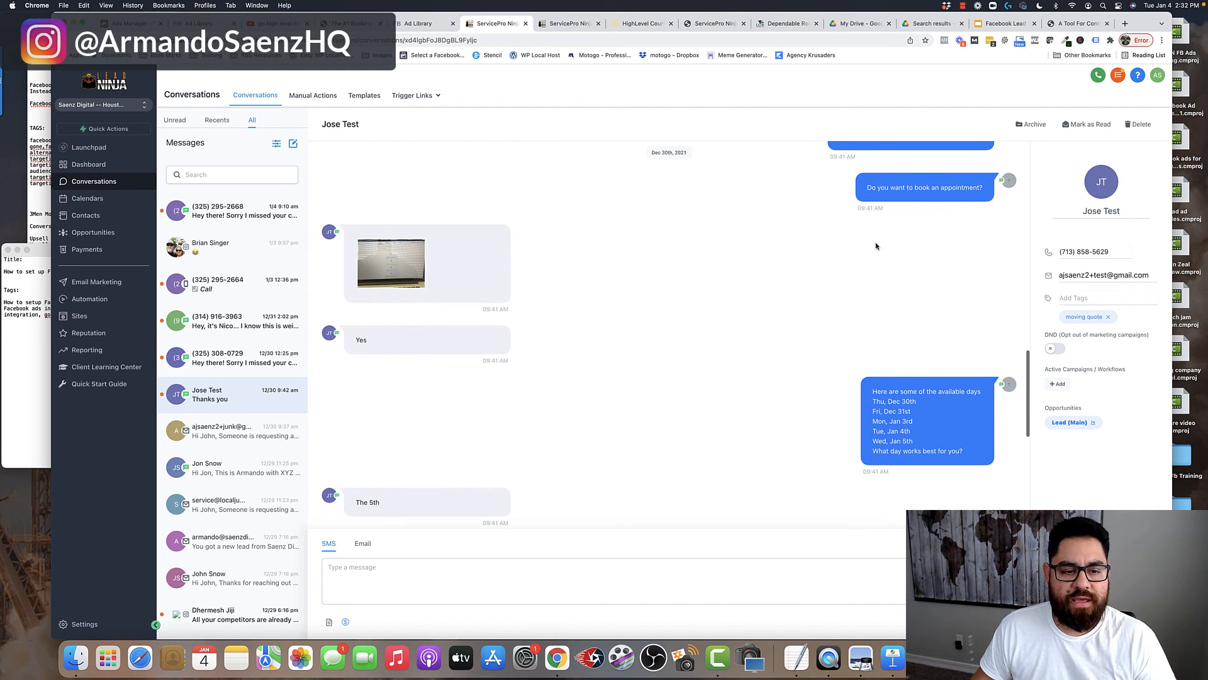
{"action": "scroll", "coordinate": [358, 348], "scroll_direction": "down", "scroll_amount": 2}
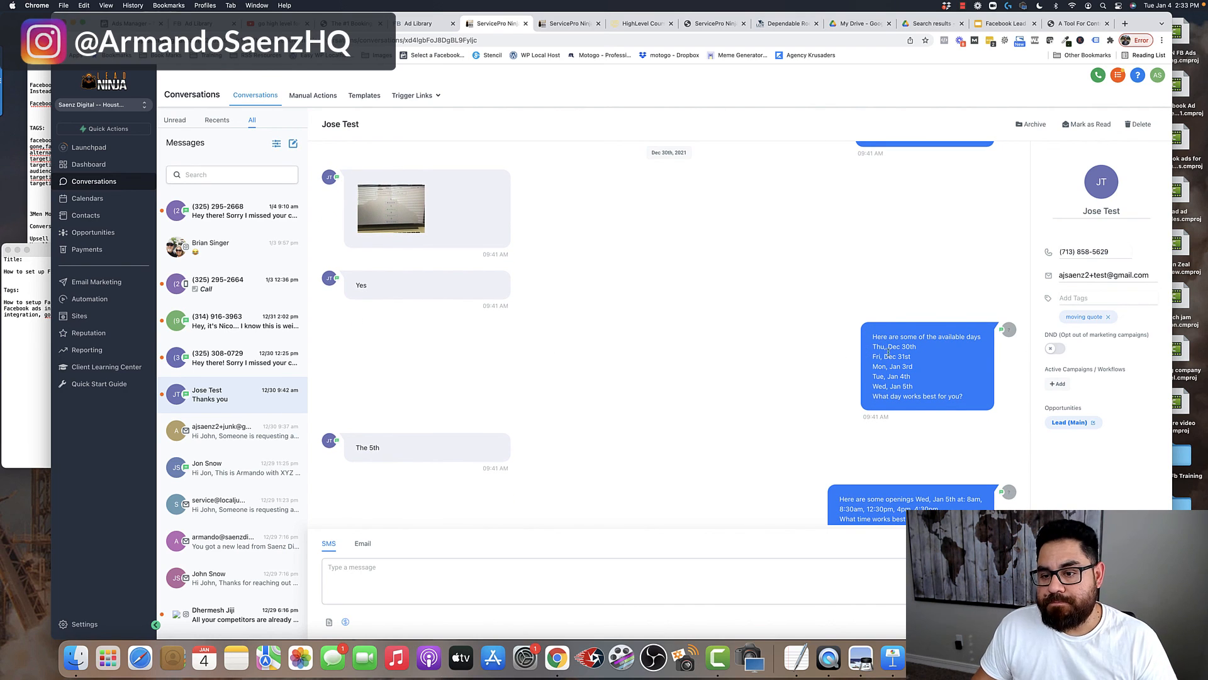
{"action": "scroll", "coordinate": [913, 346], "scroll_direction": "down", "scroll_amount": 3}
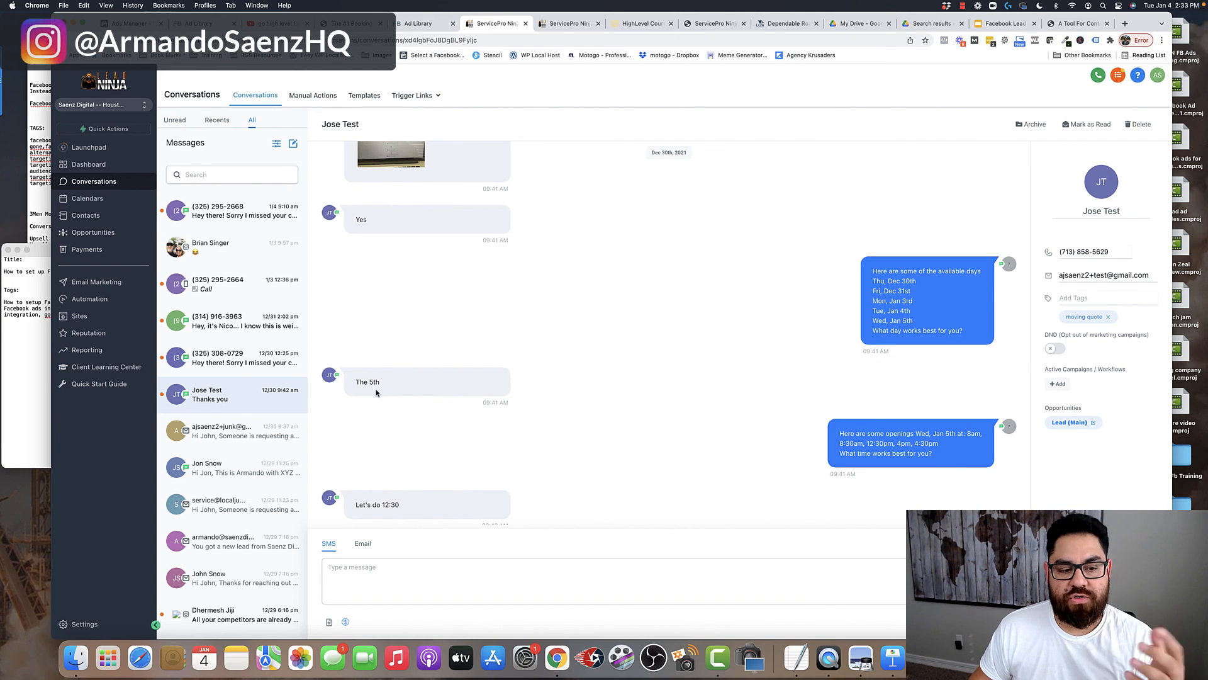
{"action": "scroll", "coordinate": [594, 401], "scroll_direction": "down", "scroll_amount": 1}
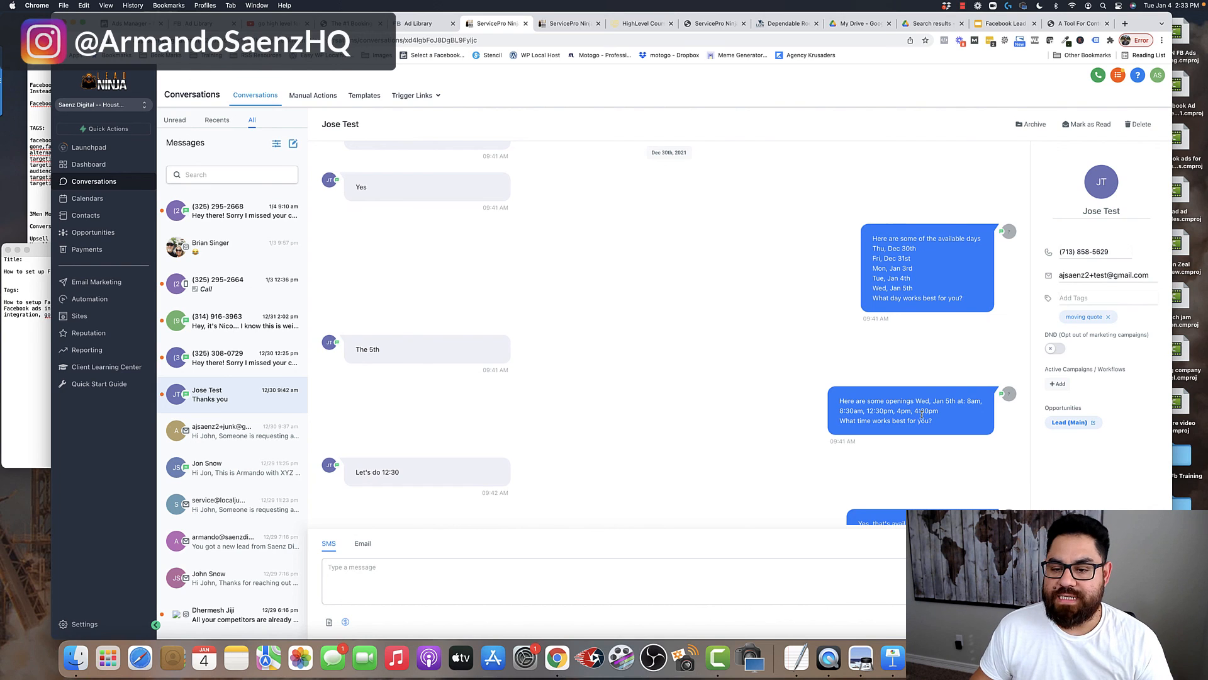
{"action": "scroll", "coordinate": [922, 415], "scroll_direction": "down", "scroll_amount": 2}
{"action": "scroll", "coordinate": [870, 361], "scroll_direction": "down", "scroll_amount": 4}
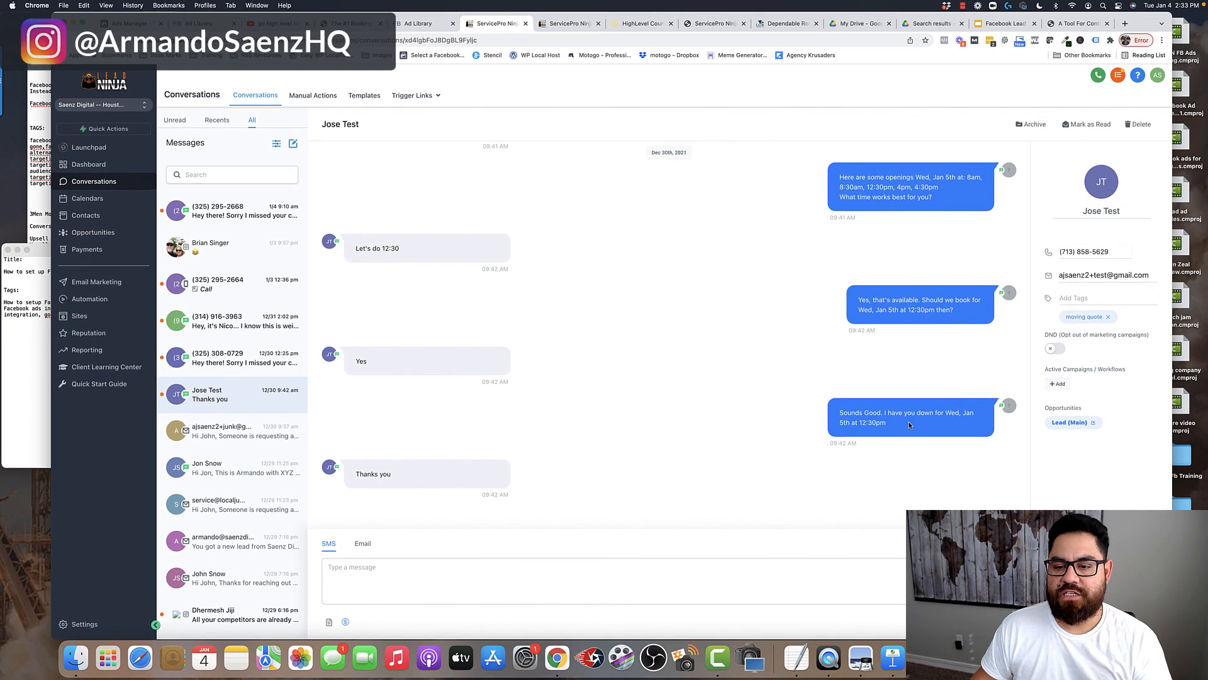
{"action": "left_click", "coordinate": [346, 623]}
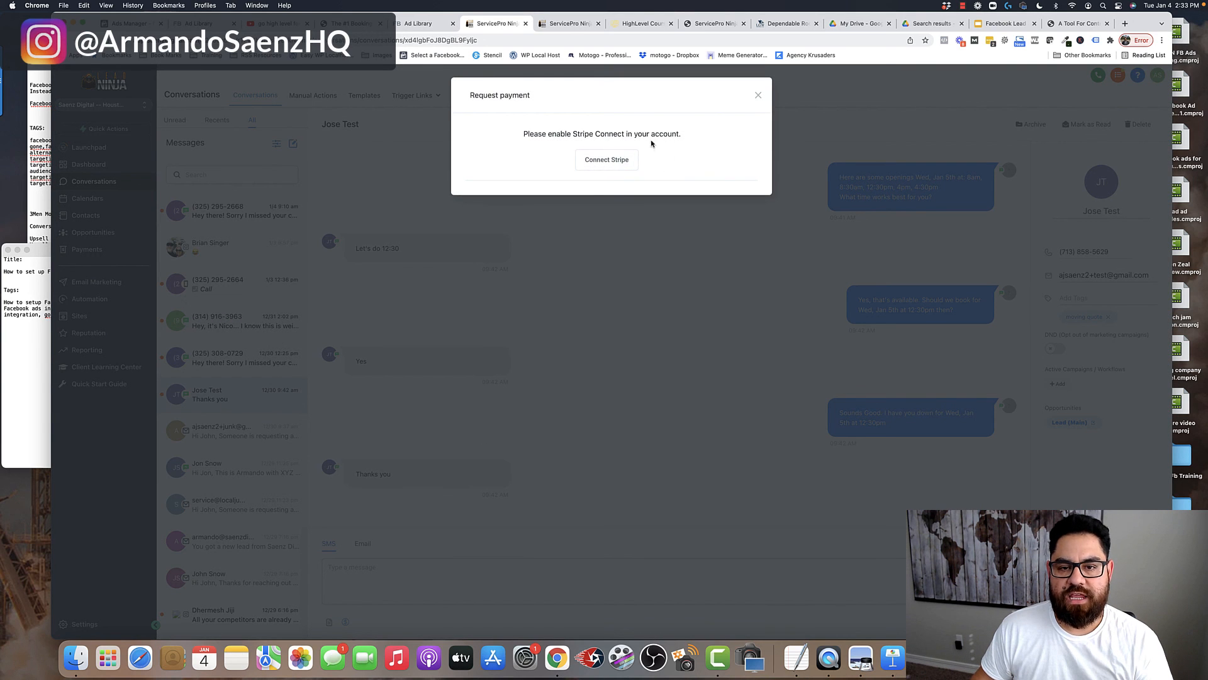
{"action": "left_click", "coordinate": [759, 95]}
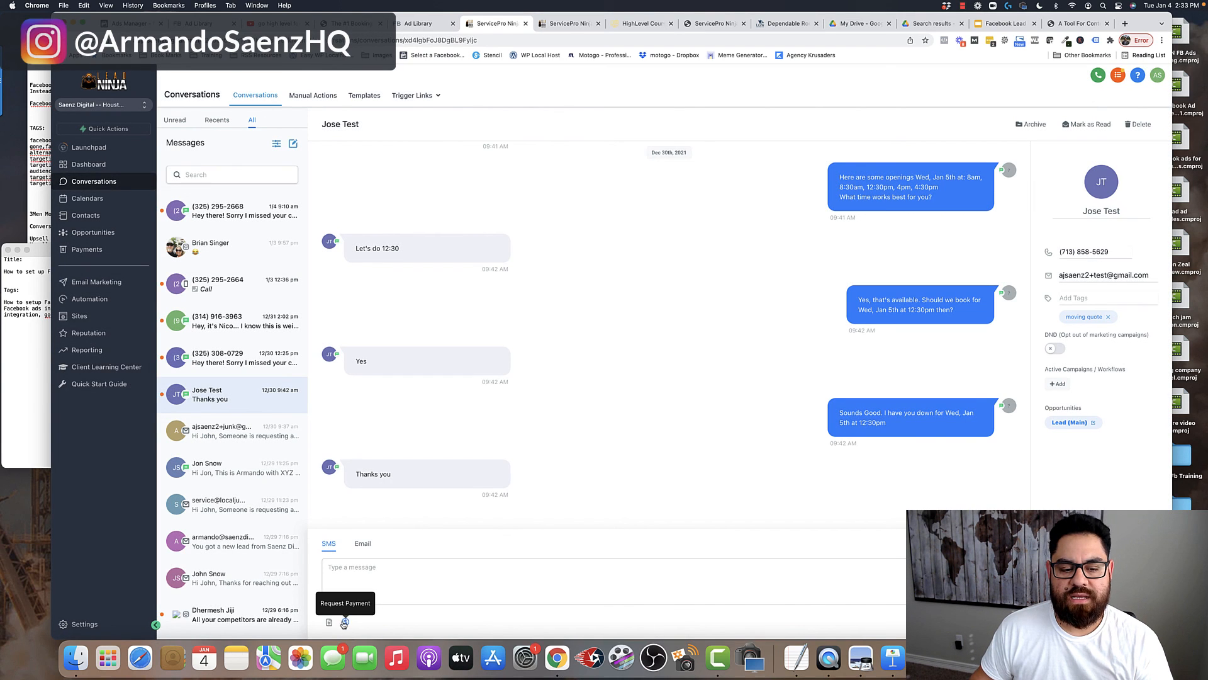